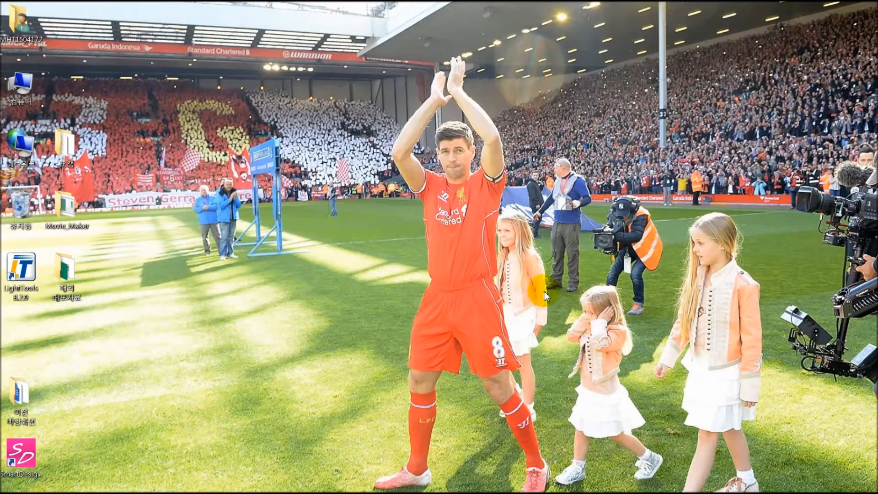
Launch SmartDesigner, switch the license agreement to the English version and accept it.
double_click(33, 460)
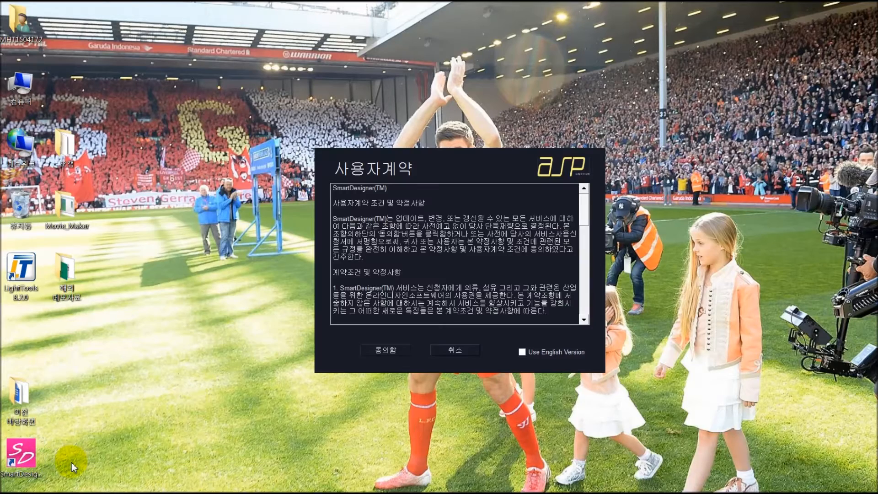
click(524, 353)
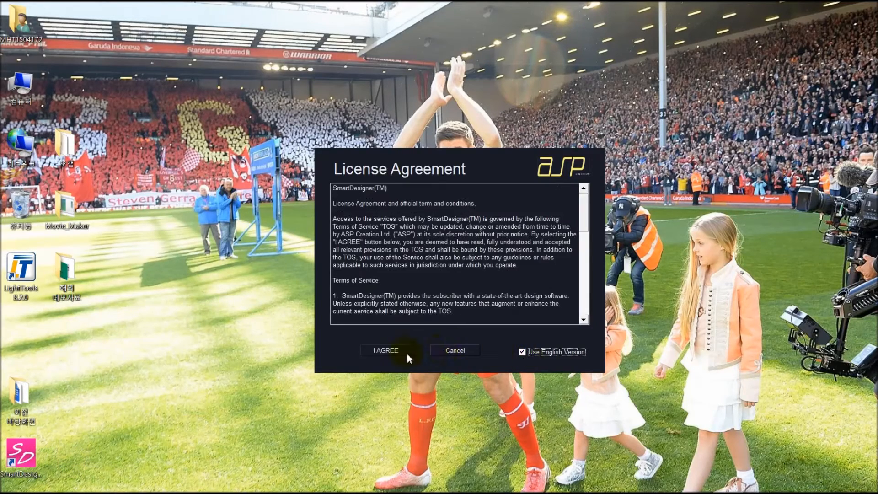
click(406, 352)
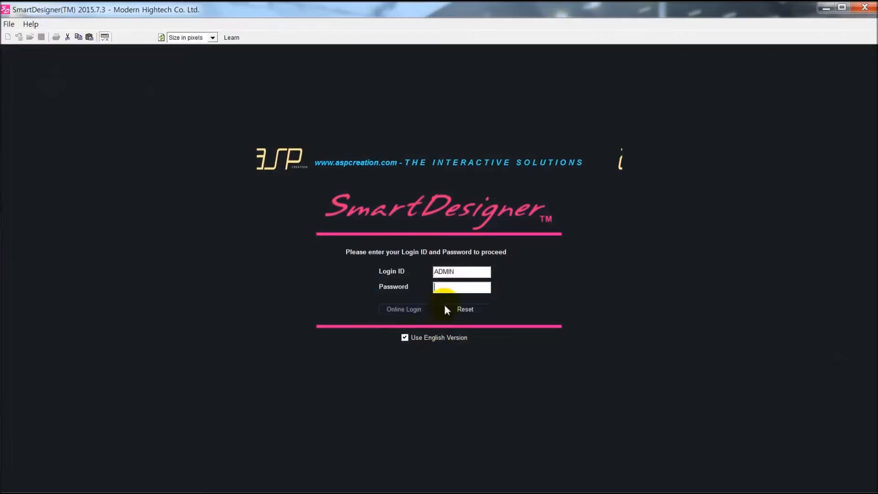
Log in by entering the account password, and dismiss the start-up dialog for opening or creating files.
text(***)
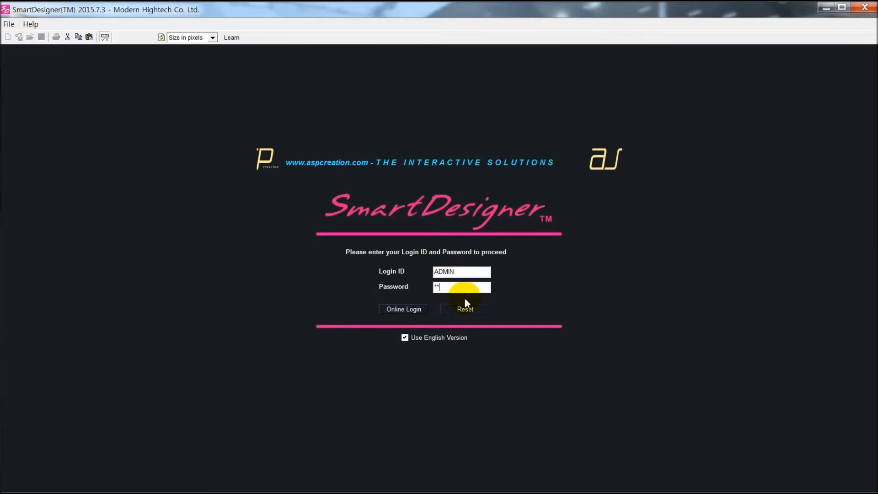
text(******)
key(Return)
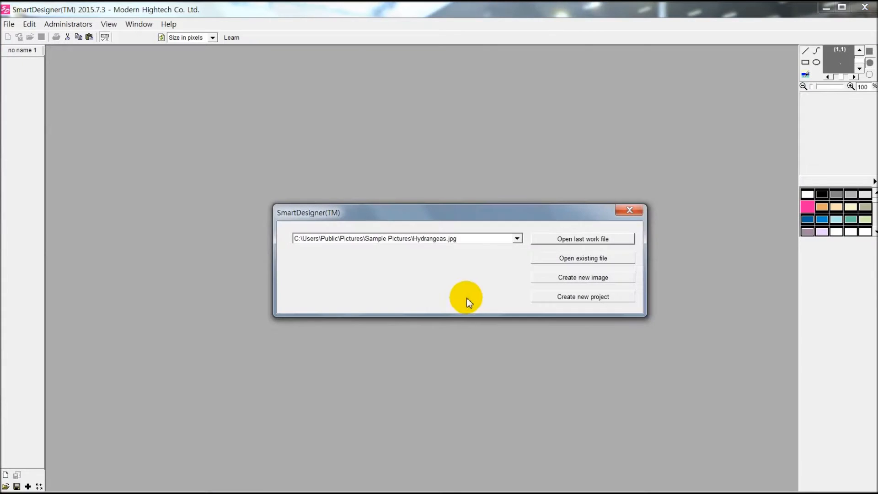
click(623, 210)
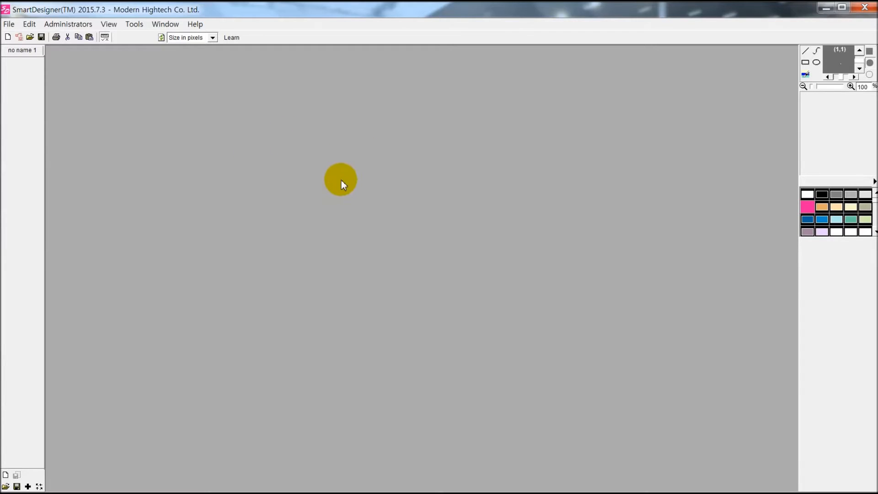
Create a new project with an A4 portrait page and 1 cm margins.
click(10, 25)
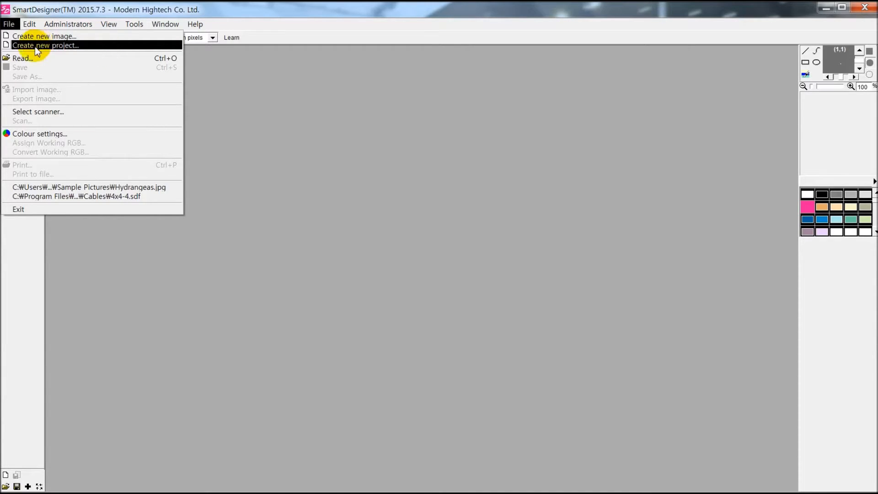
click(86, 47)
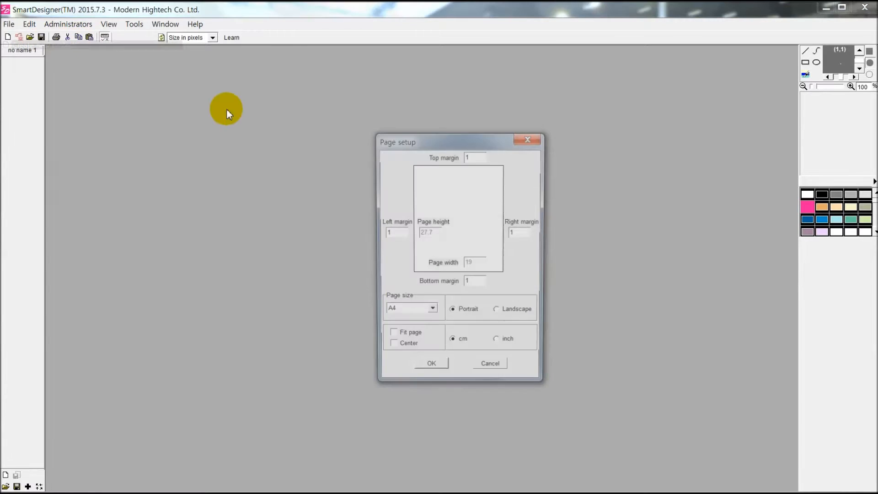
click(430, 370)
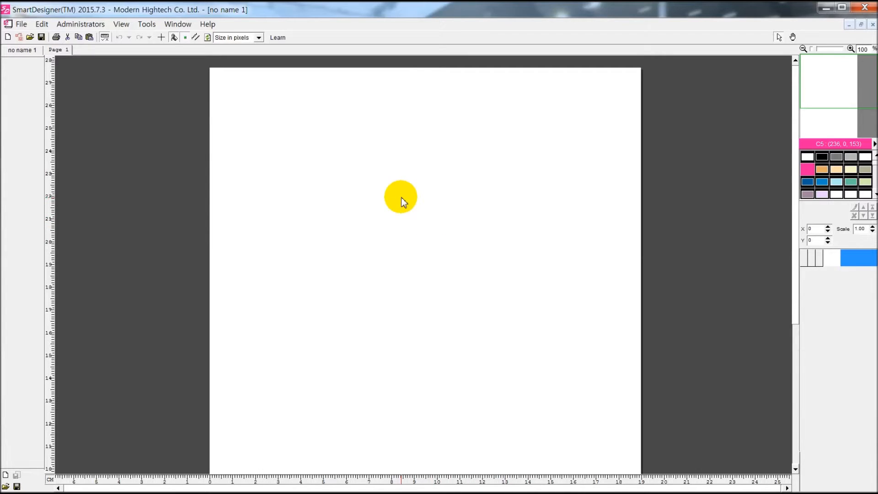
Start adding a Panel Shape object to the blank page.
right_click(421, 201)
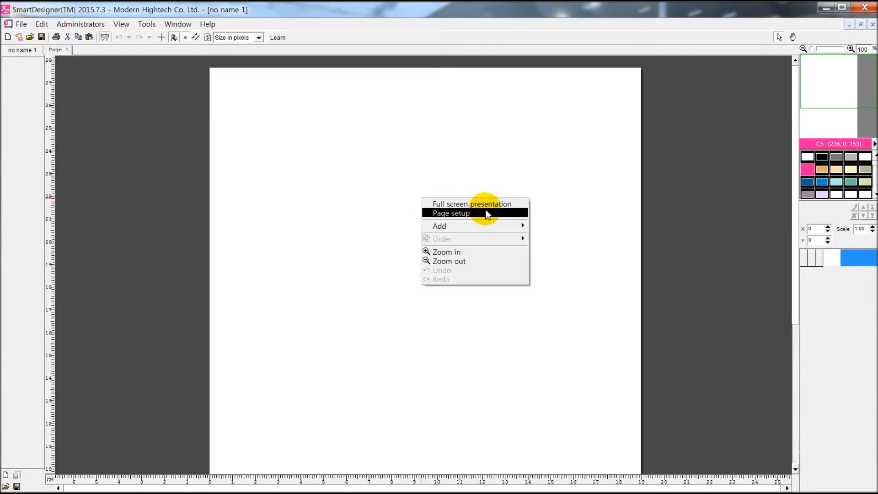
mouse_move(492, 226)
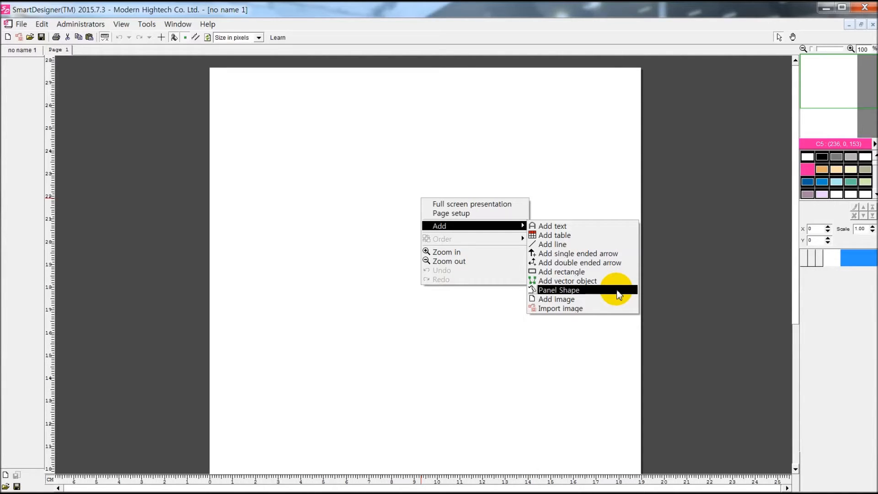
click(618, 293)
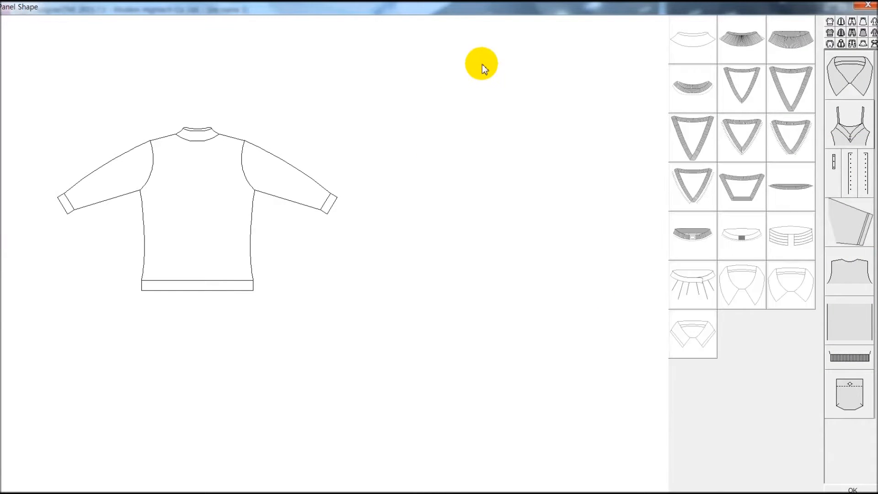
click(852, 22)
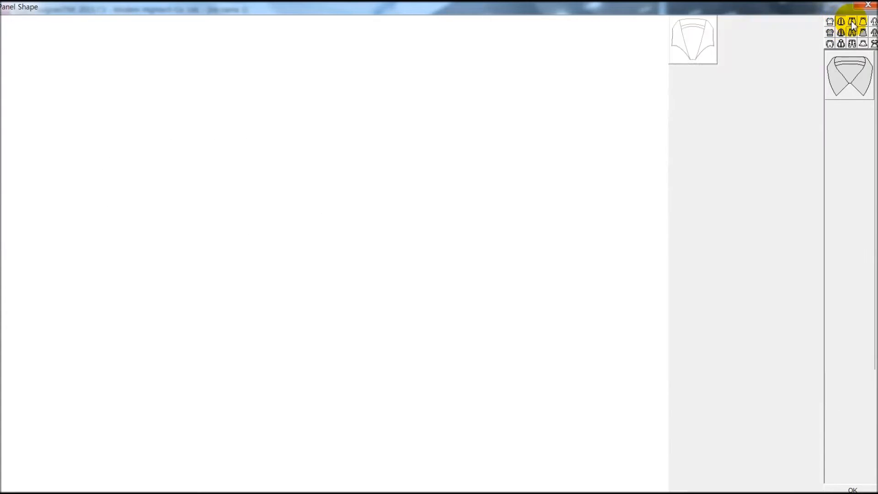
click(862, 24)
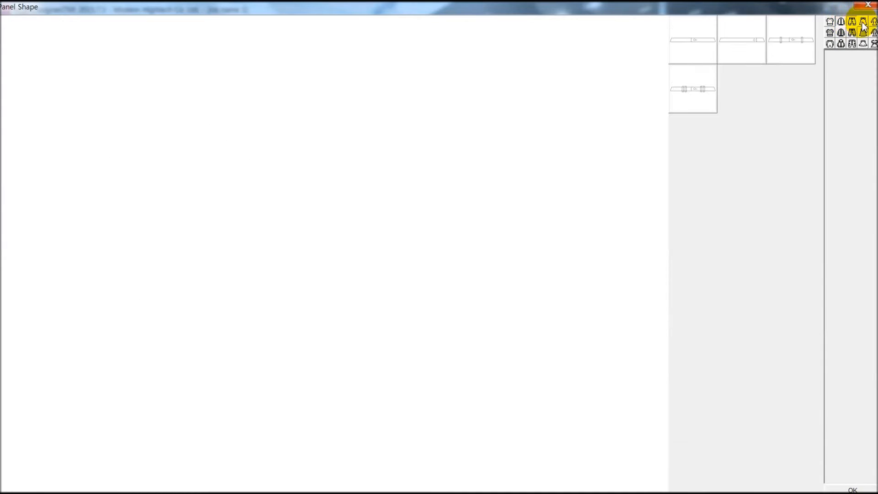
click(863, 32)
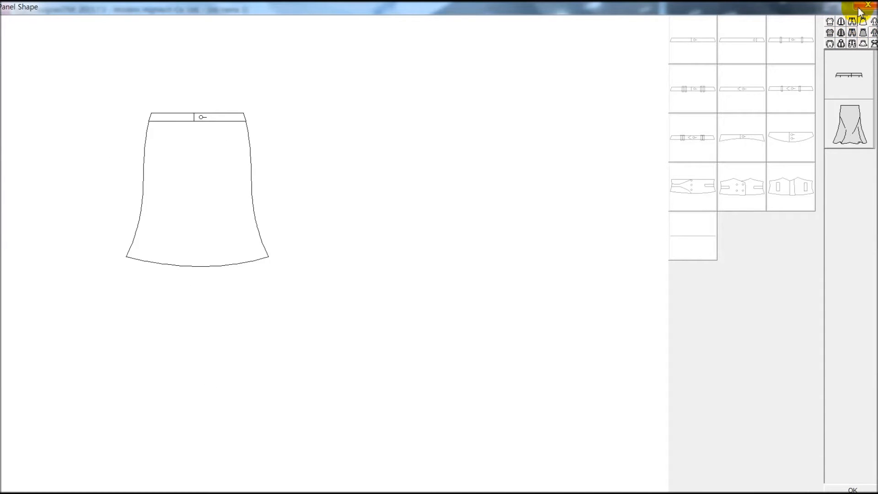
Choose the long-sleeved top template and give it a pointed shirt collar and a two-button placket.
click(830, 33)
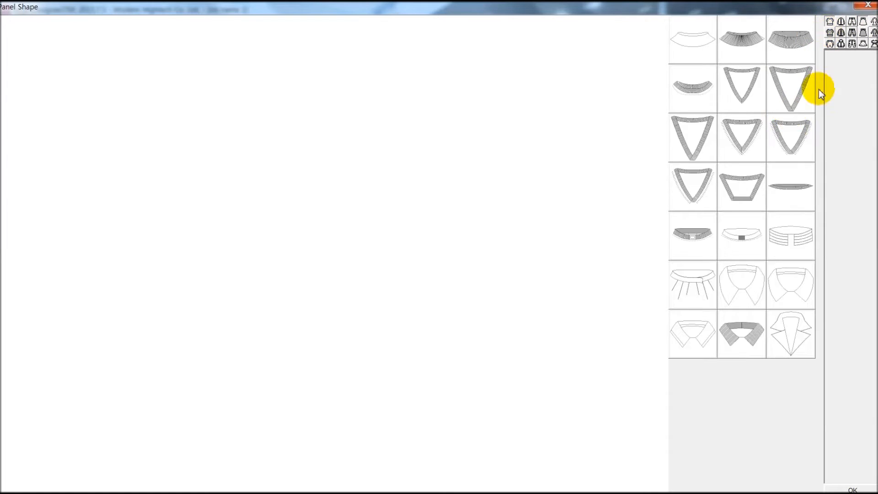
click(794, 284)
click(839, 158)
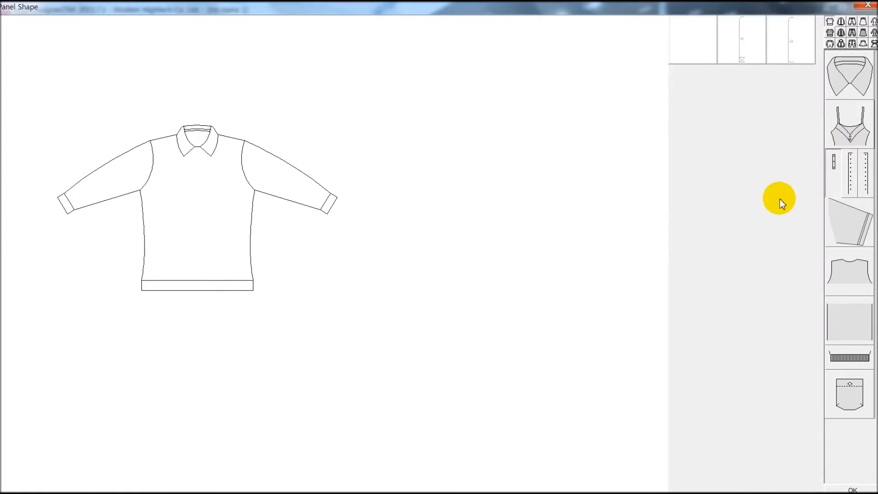
click(698, 120)
Give the top short sleeves with a double-line band and small square cuff tabs, plus a curved hem.
click(838, 245)
click(702, 202)
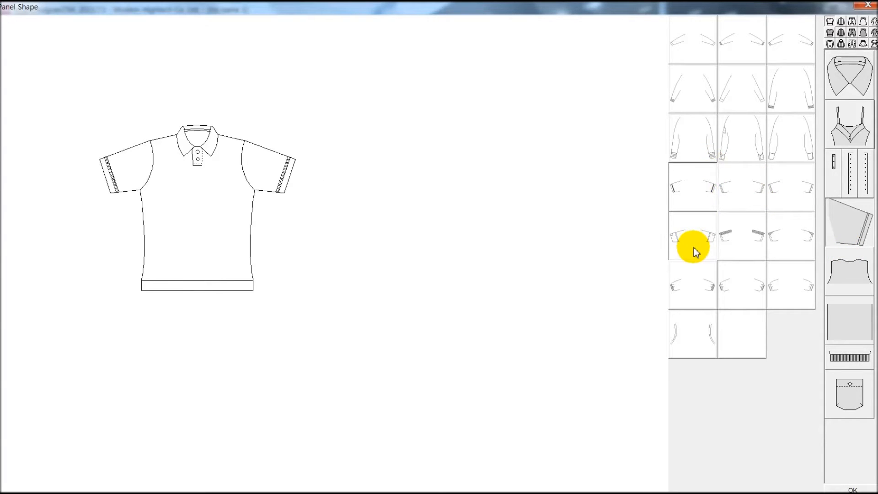
click(693, 246)
click(845, 366)
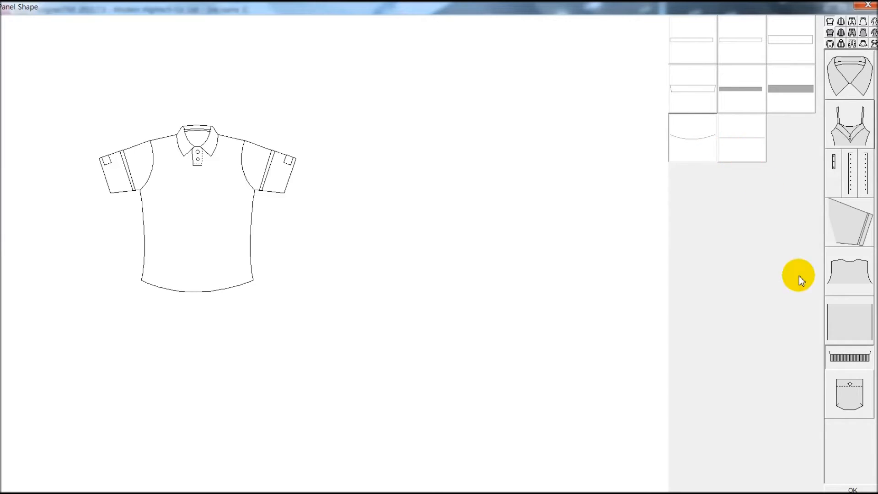
Add a chest pocket with a buttoned flap and insert the finished shirt shape on the page.
click(846, 403)
click(742, 139)
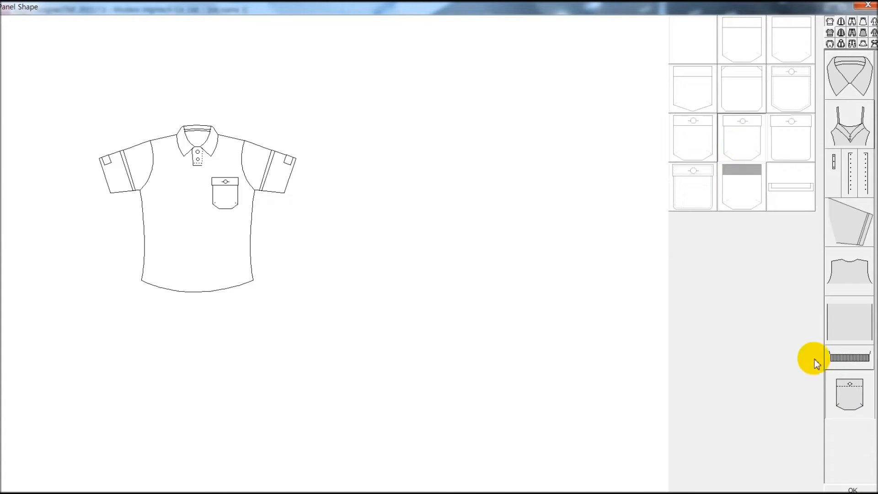
click(853, 470)
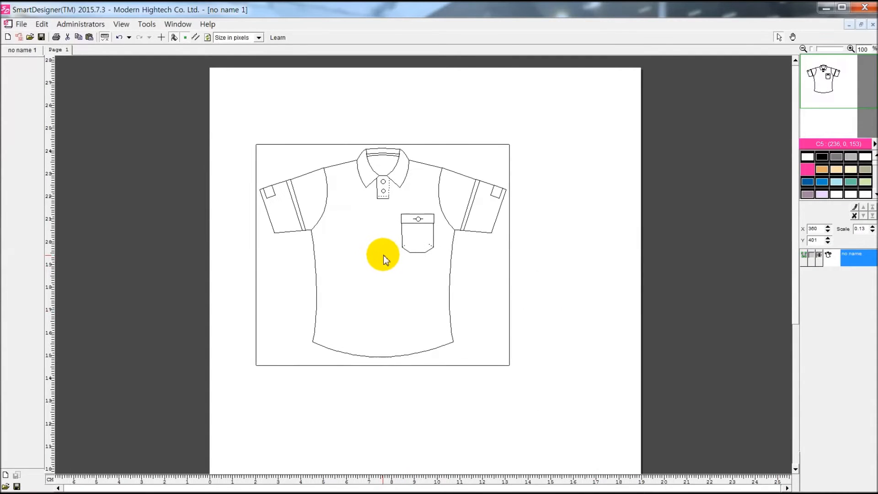
Open the shirt shape for point editing and shift both armhole seams slightly inward.
double_click(394, 281)
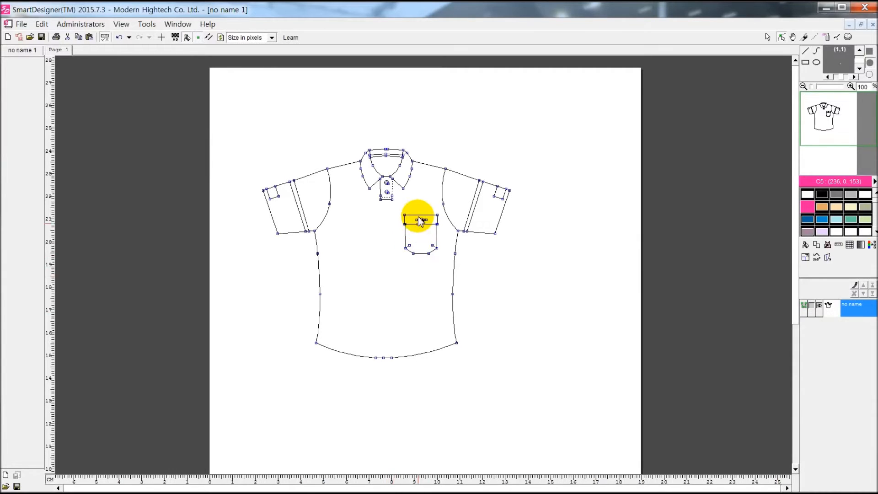
scroll(419, 197, up, 3)
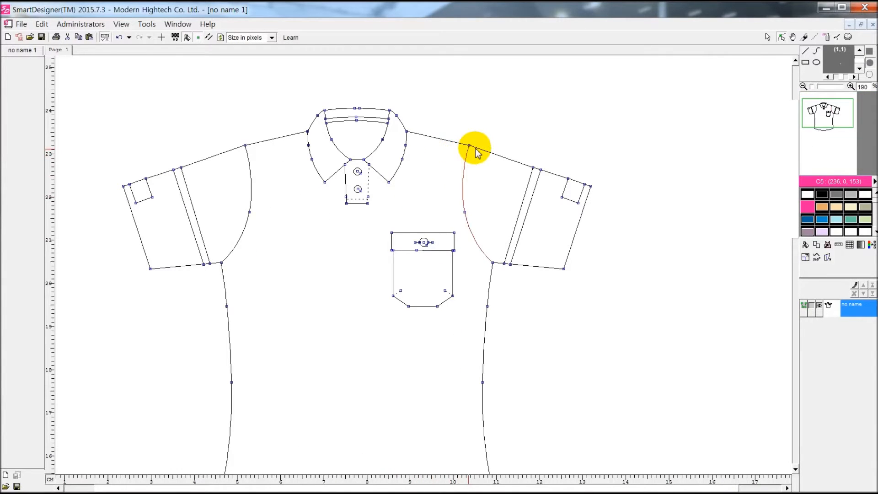
drag(481, 146, 467, 146)
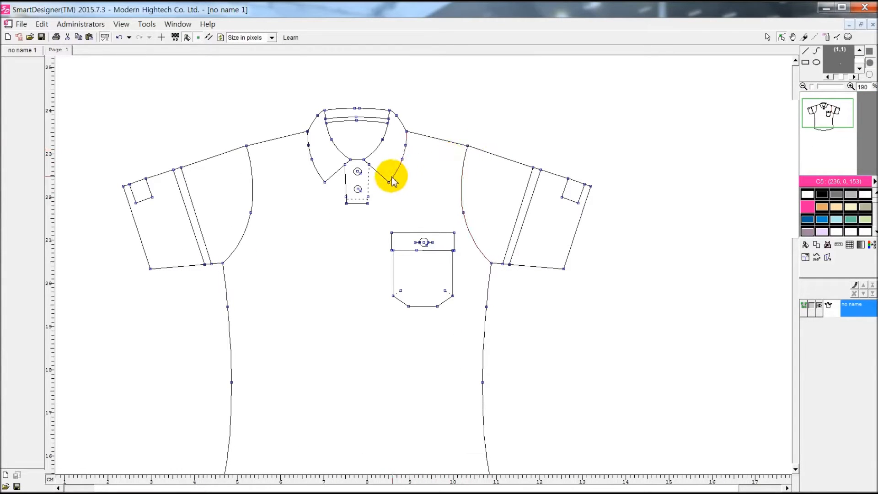
Narrow the collar slightly by moving its tip inward, and move the mid-side points of the body slightly outward.
mouse_move(397, 173)
mouse_down()
mouse_move(410, 189)
mouse_move(392, 170)
mouse_move(386, 180)
mouse_up()
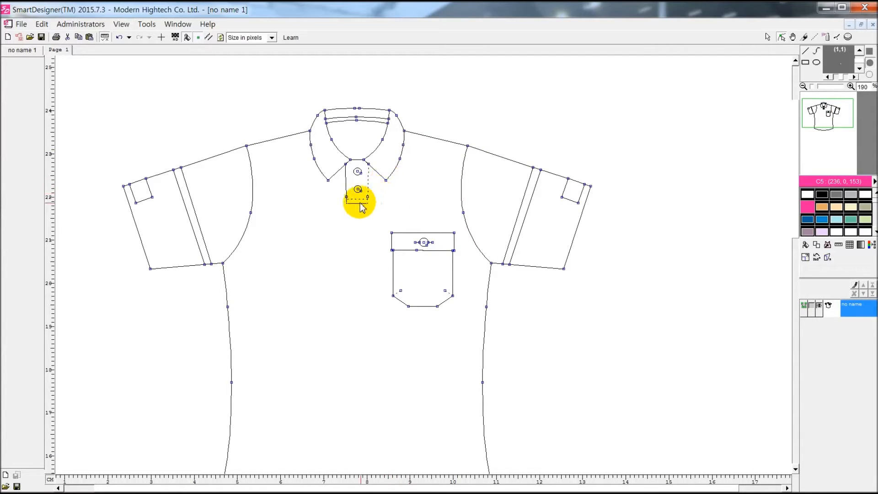
scroll(405, 231, down, 2)
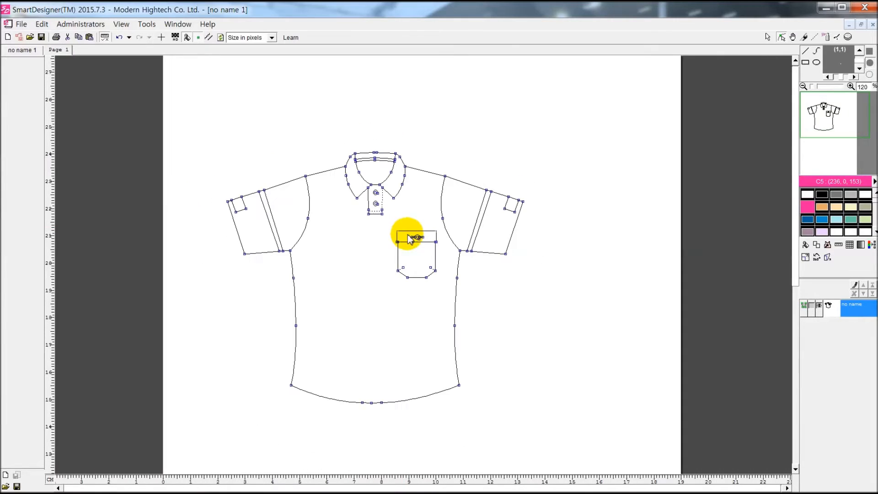
mouse_move(454, 325)
mouse_down()
mouse_move(465, 328)
mouse_move(457, 325)
mouse_up()
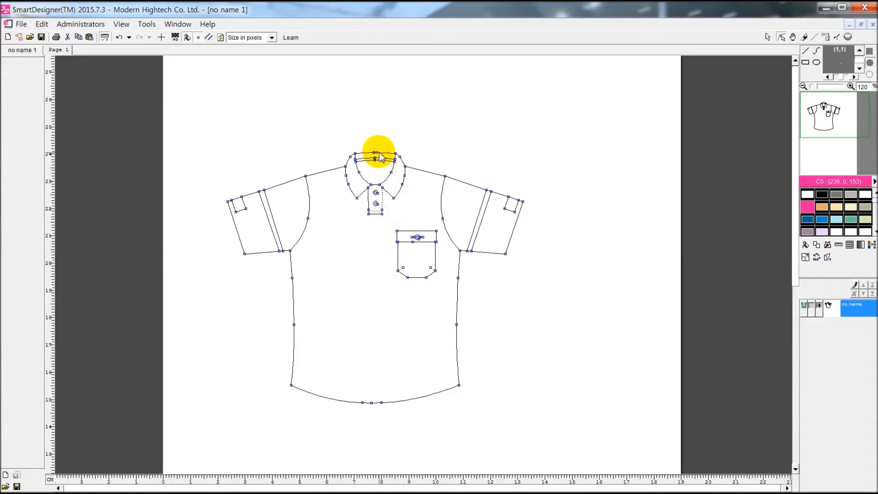
Fill the shirt body, both upper sleeves and the neck opening with blue C11 (0, 145, 199).
scroll(410, 203, up, 2)
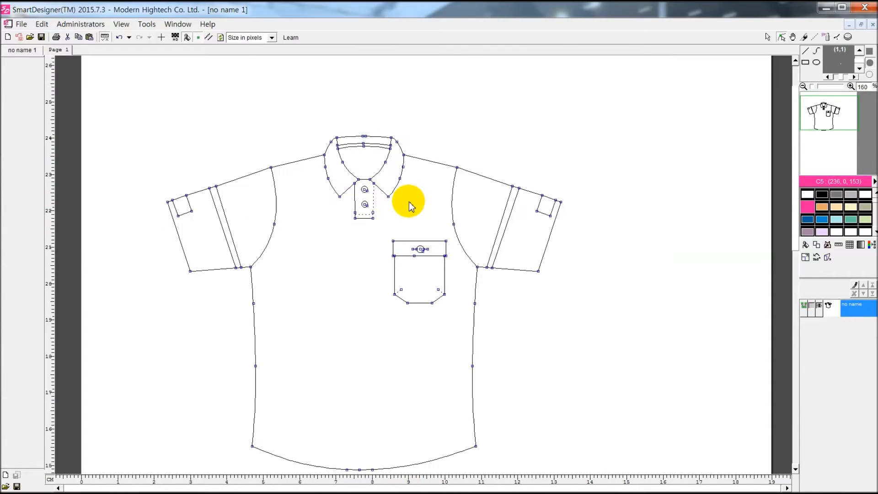
scroll(410, 204, down, 1)
click(801, 230)
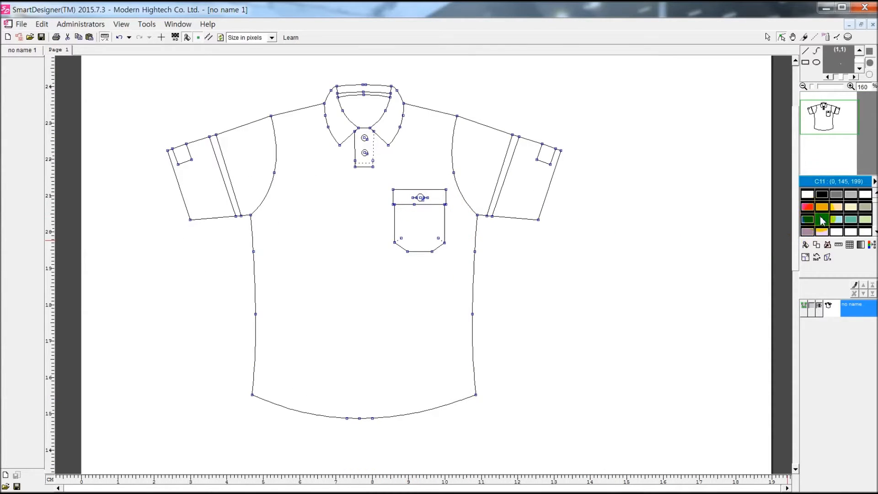
click(806, 243)
click(459, 299)
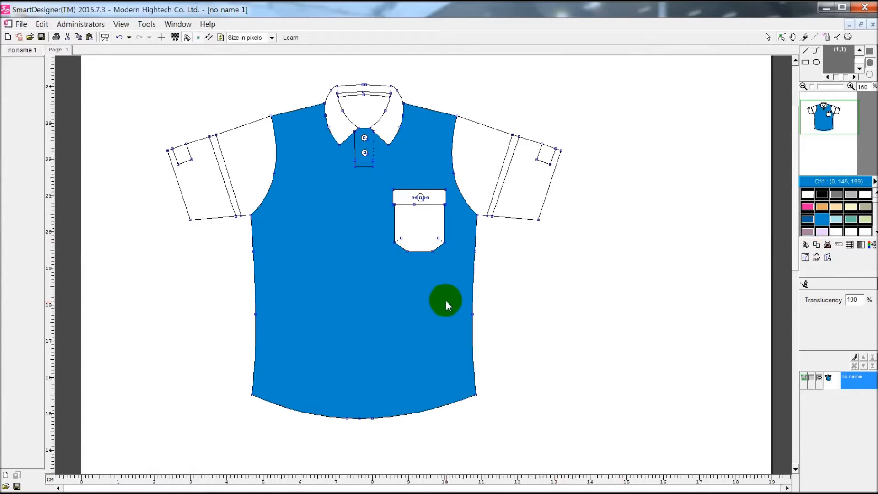
click(458, 172)
click(249, 163)
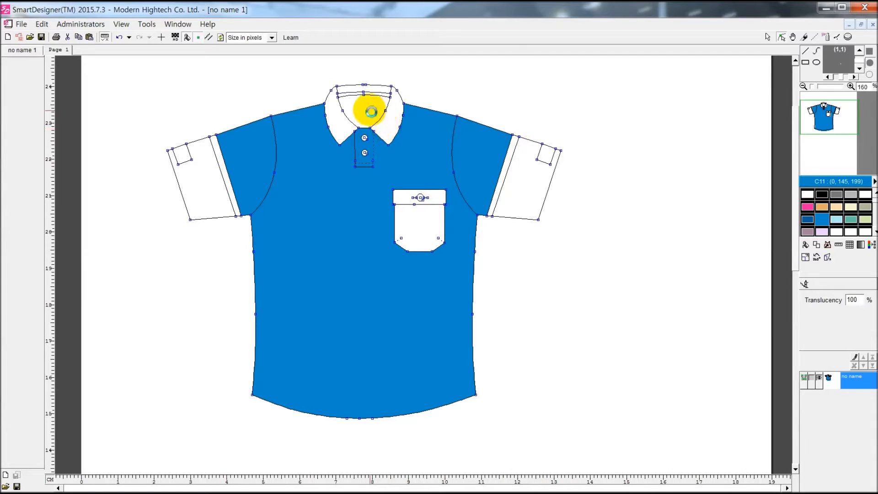
click(364, 108)
Fill the collar, both lower sleeve sections and the pocket body with cream C8 (246, 246, 200).
click(848, 211)
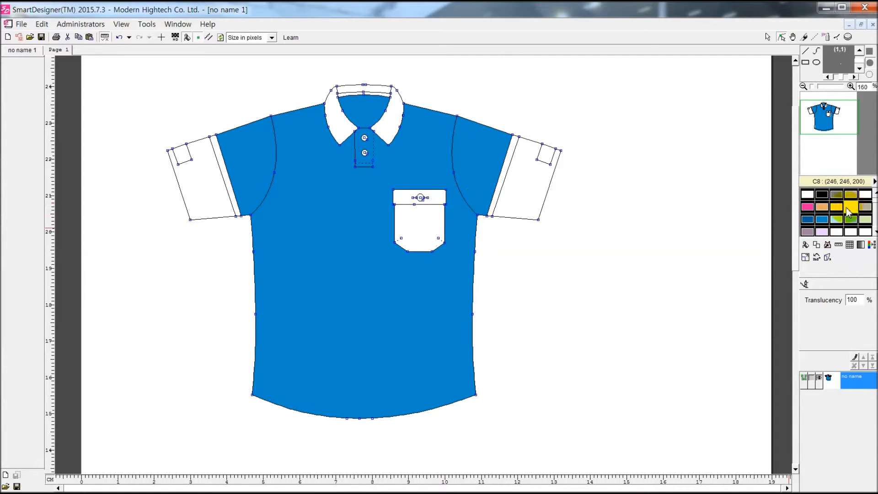
click(392, 125)
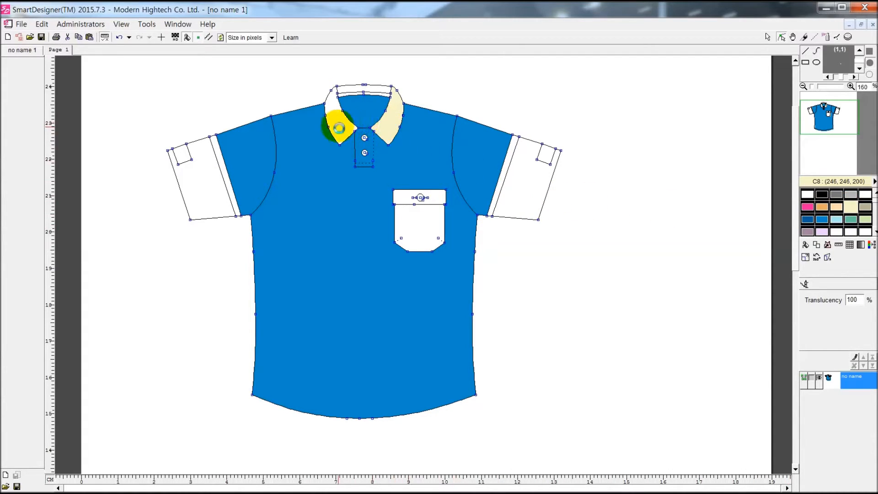
click(352, 91)
click(197, 191)
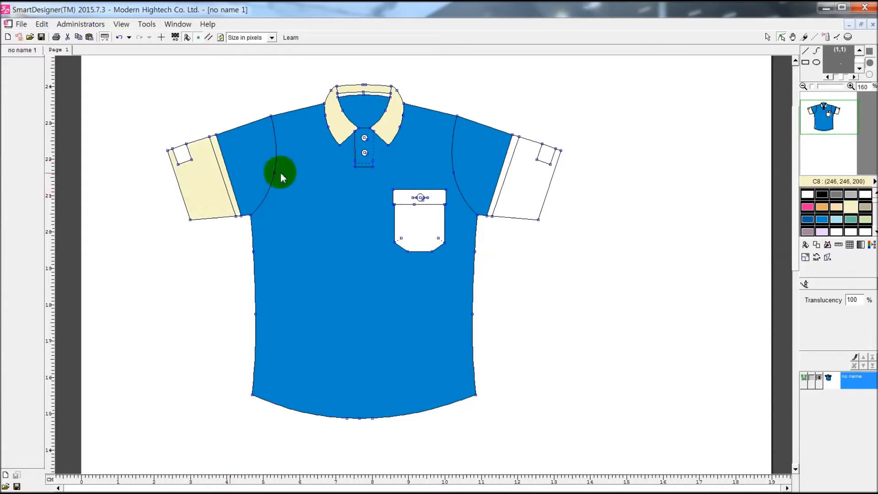
click(522, 195)
click(414, 217)
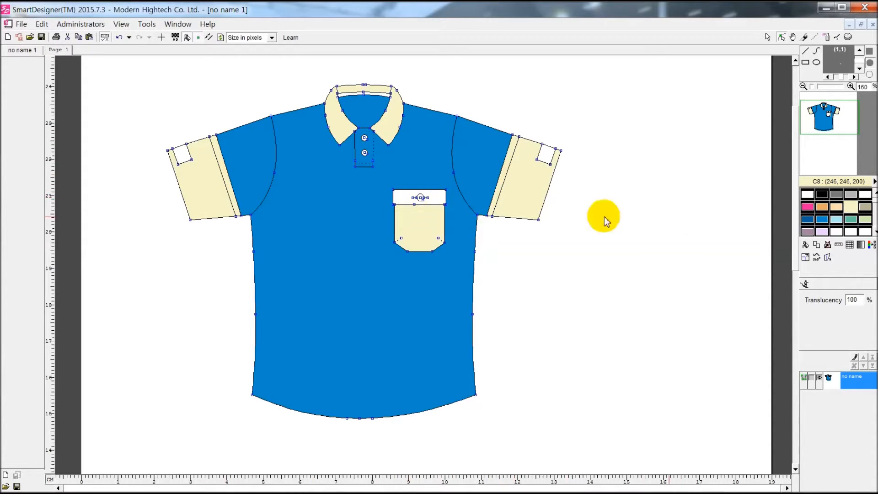
Fill the pocket flap with cream C8, and both sleeve tabs and the pocket button with blue C11 (0, 145, 199).
click(431, 199)
click(818, 221)
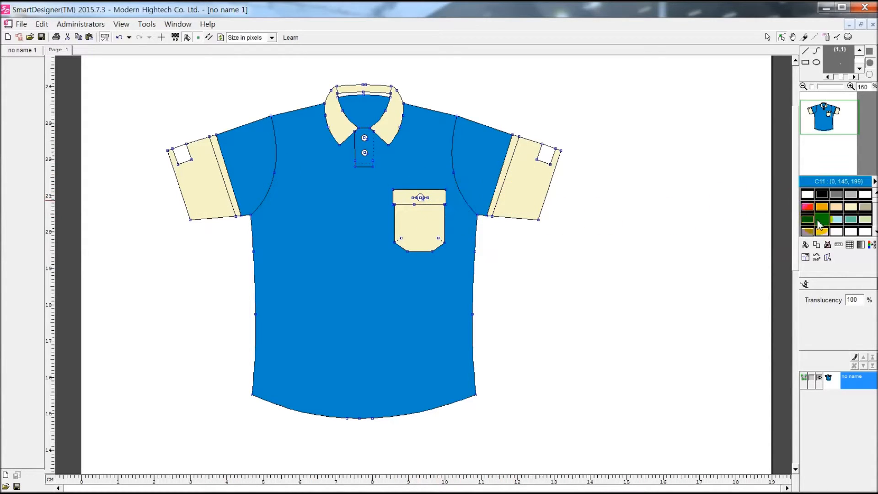
click(545, 154)
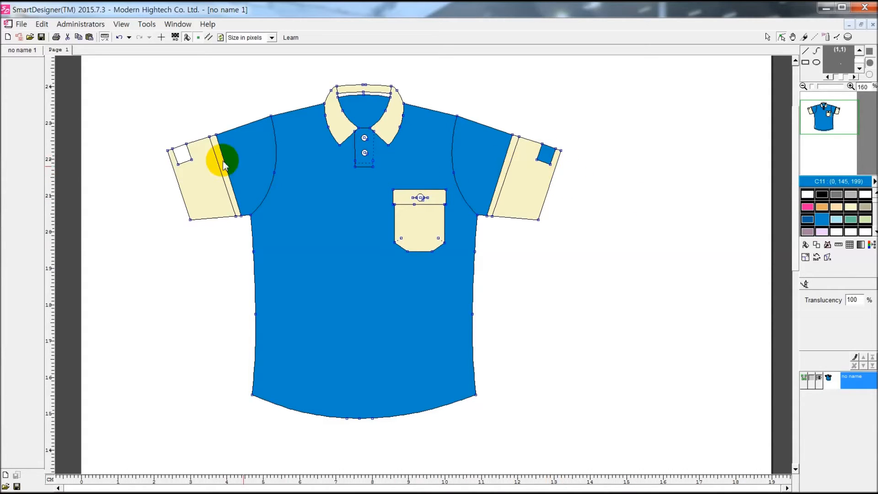
click(180, 156)
click(420, 197)
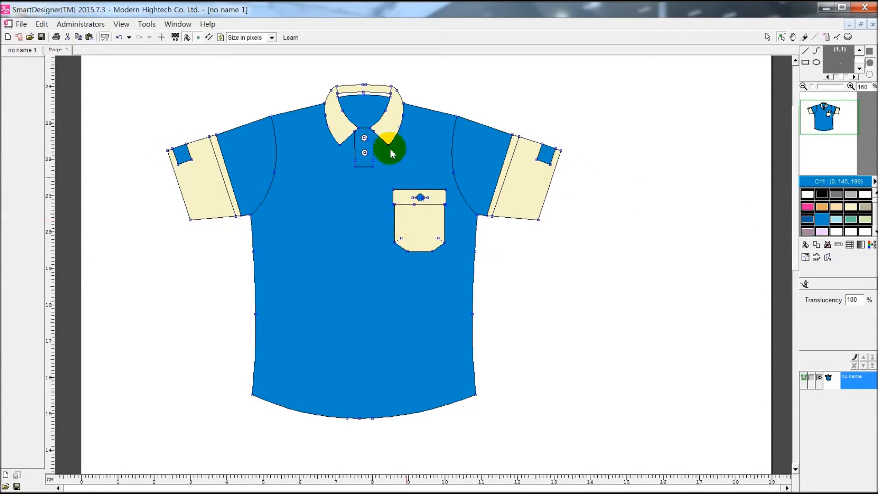
Fill the two placket buttons with peach C7 (255, 221, 173) and leave the fill tool.
click(836, 209)
click(364, 138)
click(365, 155)
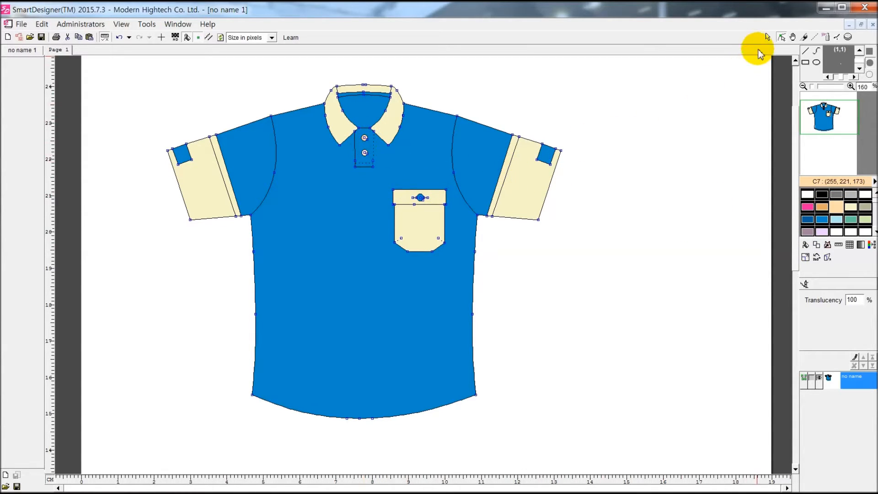
click(768, 37)
click(457, 309)
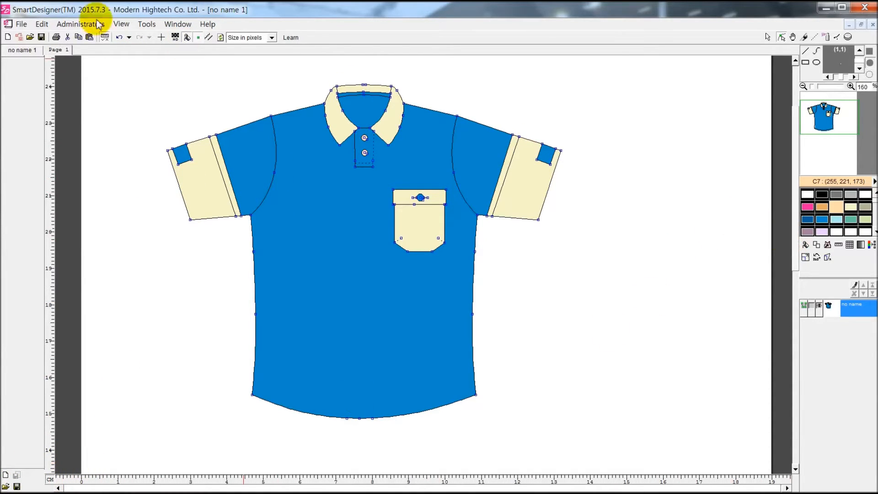
Create a new blank document for designing a fabric pattern.
click(20, 25)
click(24, 36)
click(445, 266)
click(435, 346)
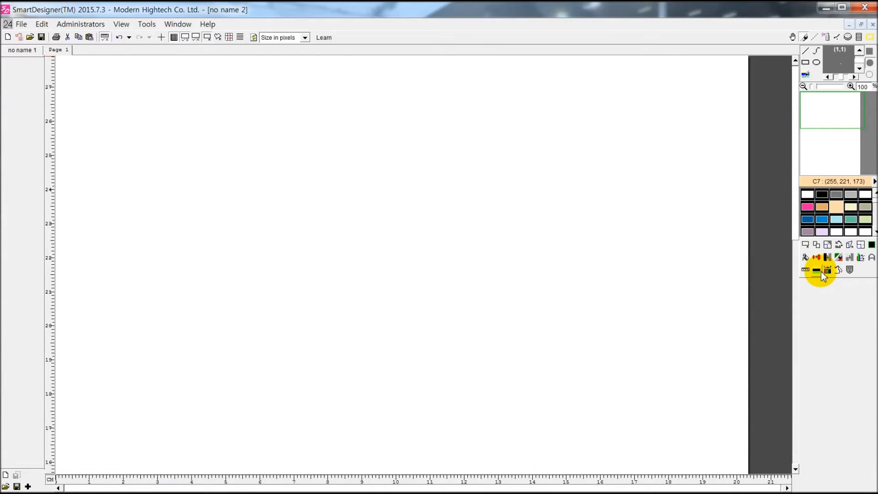
Generate checker patterns from blue C11, orange C6, peach C7, green C13, light blue, cream C8 and pink.
click(818, 270)
click(822, 219)
click(822, 209)
click(836, 208)
click(855, 221)
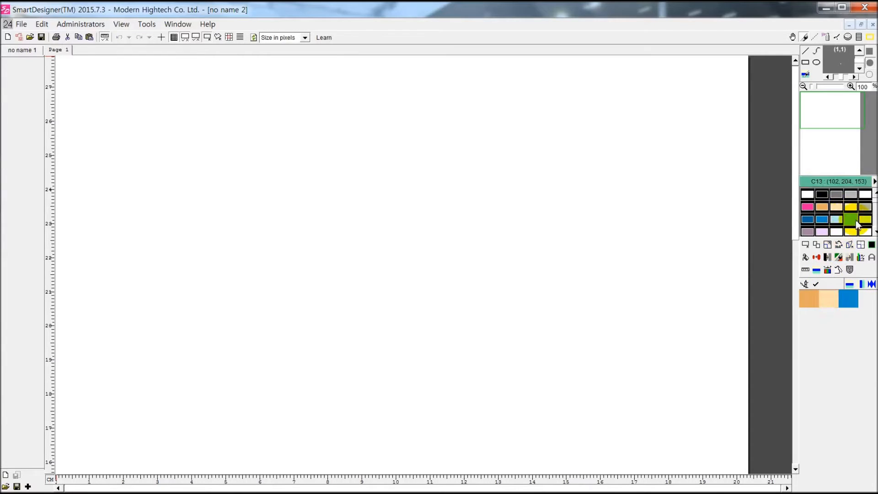
click(836, 220)
click(849, 207)
click(807, 208)
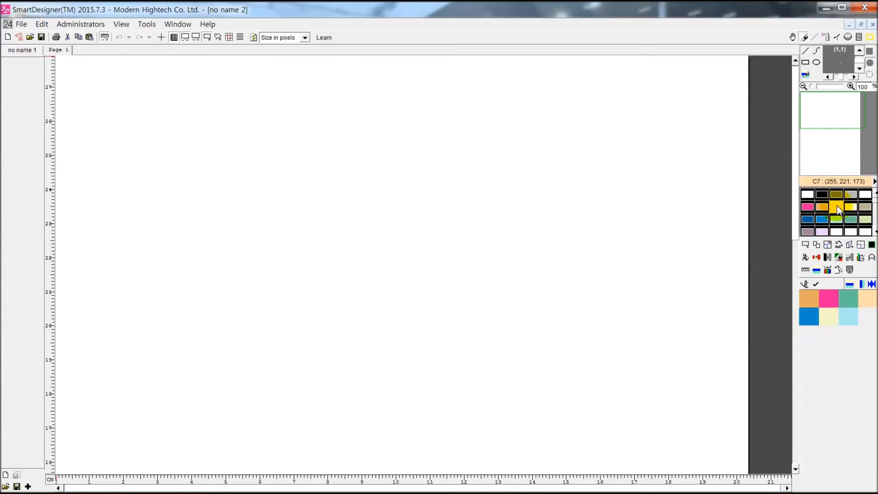
click(816, 284)
click(422, 294)
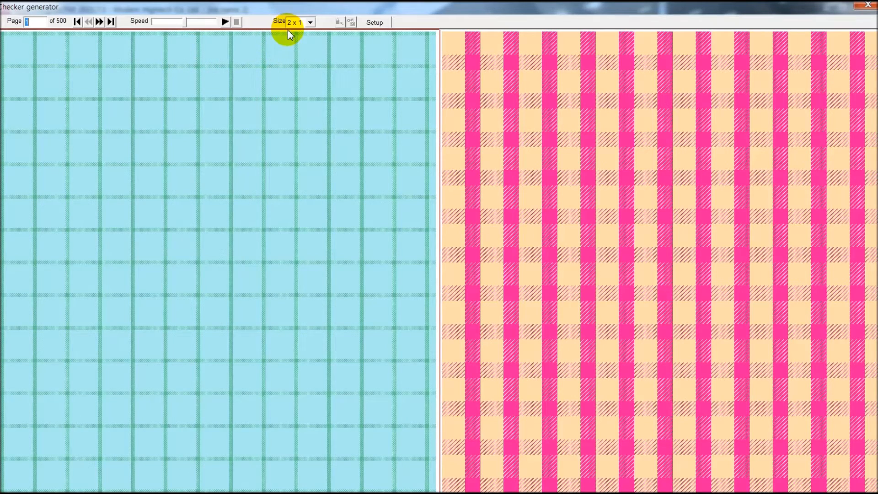
Browse the generated checker combinations at several preview grid sizes, from 10 x 4 to 2 x 1.
click(298, 22)
click(298, 102)
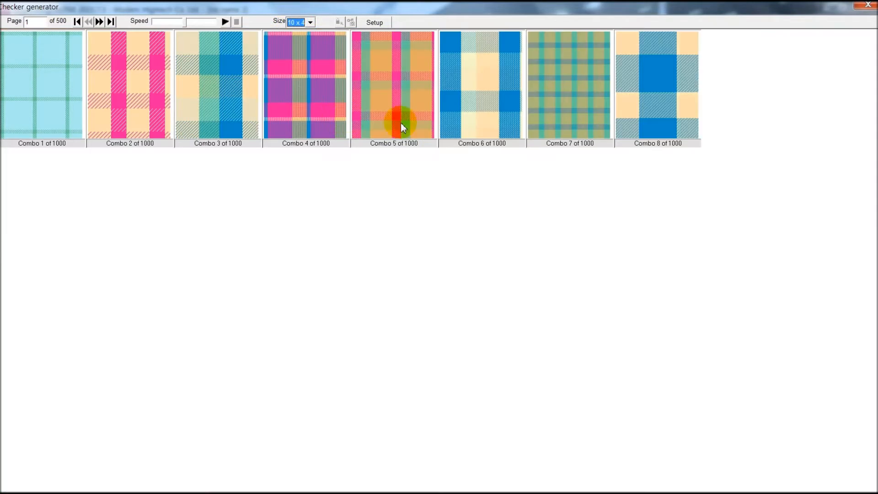
scroll(427, 130, up, 1)
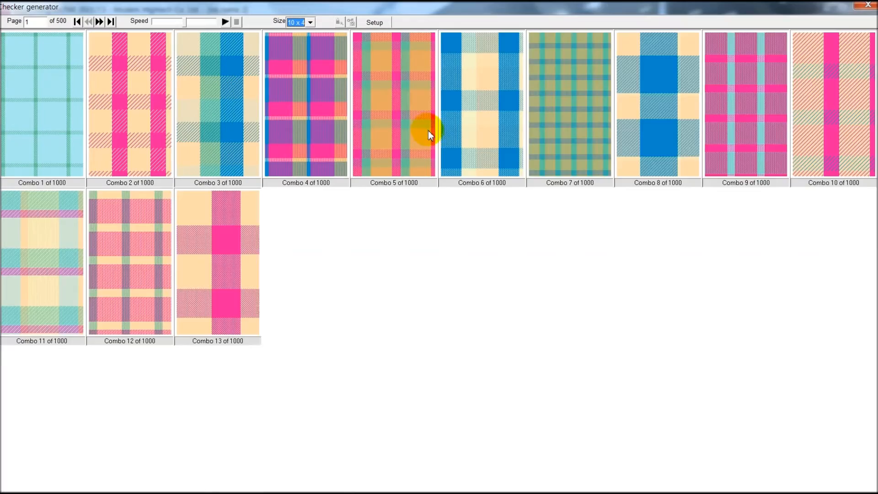
scroll(457, 152, up, 1)
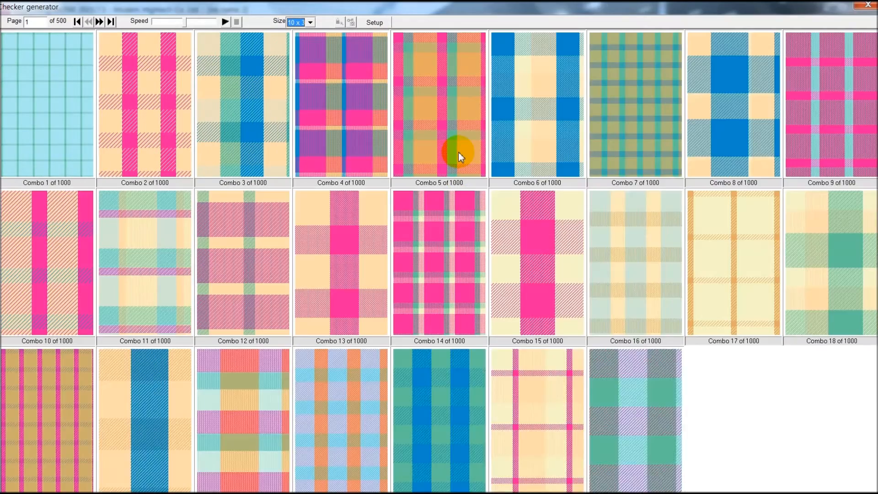
scroll(458, 152, up, 1)
scroll(551, 248, up, 1)
scroll(715, 192, up, 4)
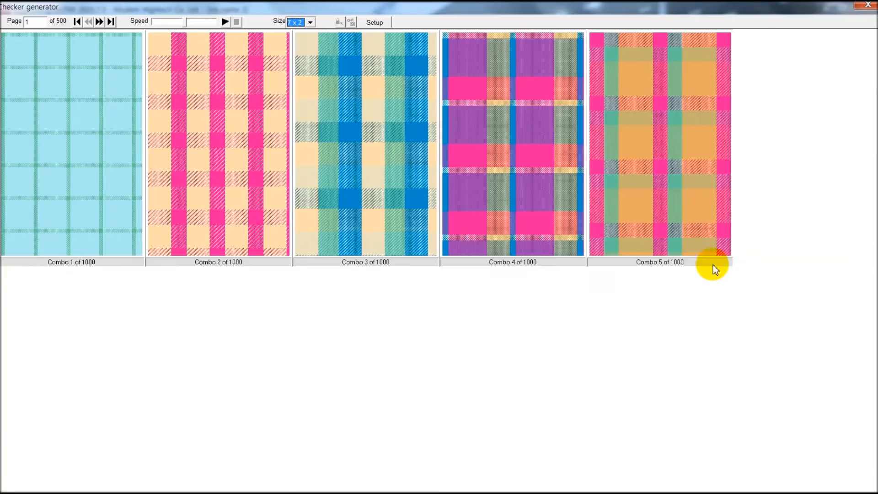
scroll(594, 222, up, 1)
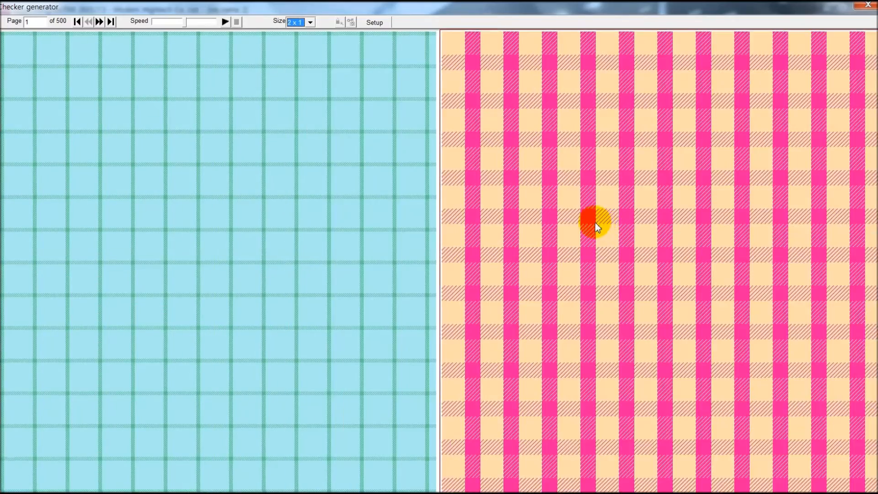
scroll(595, 222, down, 3)
scroll(594, 223, down, 2)
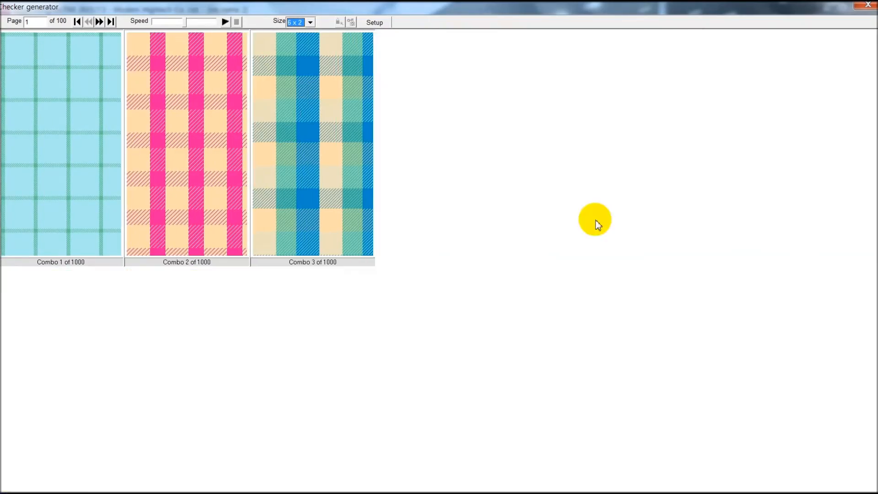
Copy the blue, cream and peach check from the checker generator and place one repeat on the blank page.
right_click(601, 139)
click(606, 136)
click(24, 31)
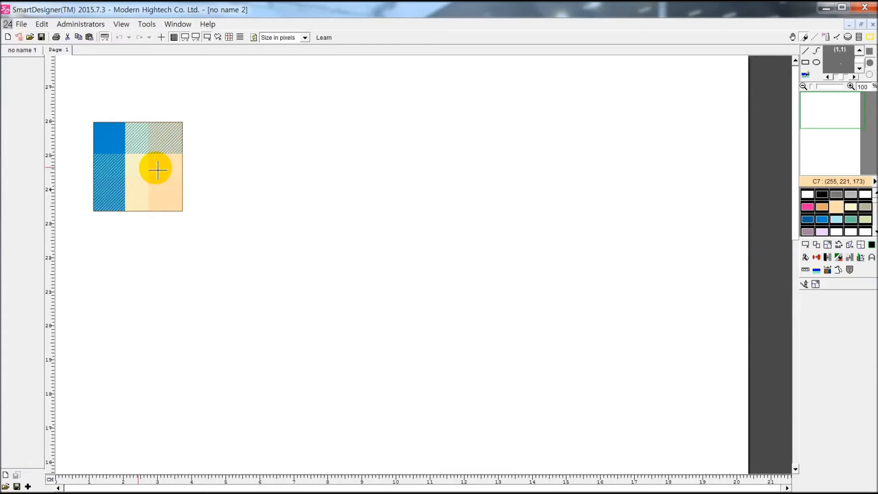
click(206, 207)
Add the placed check to the pattern list and return to the maximised shirt document.
click(29, 486)
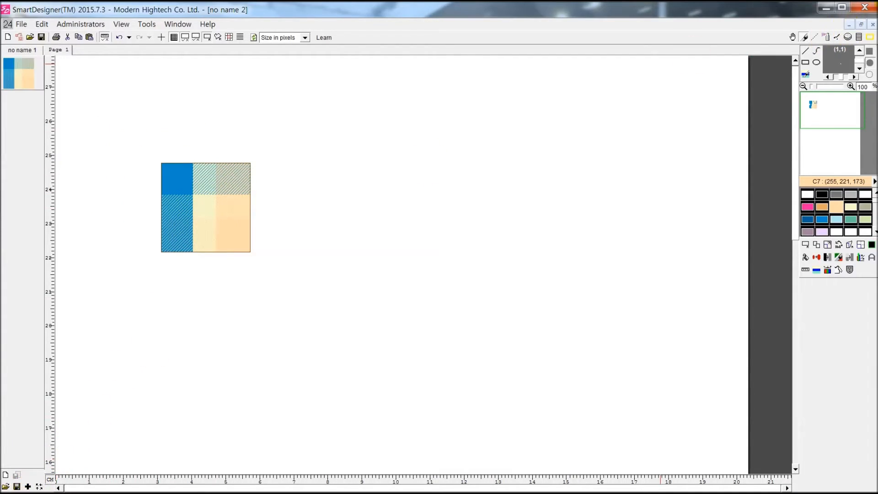
click(850, 25)
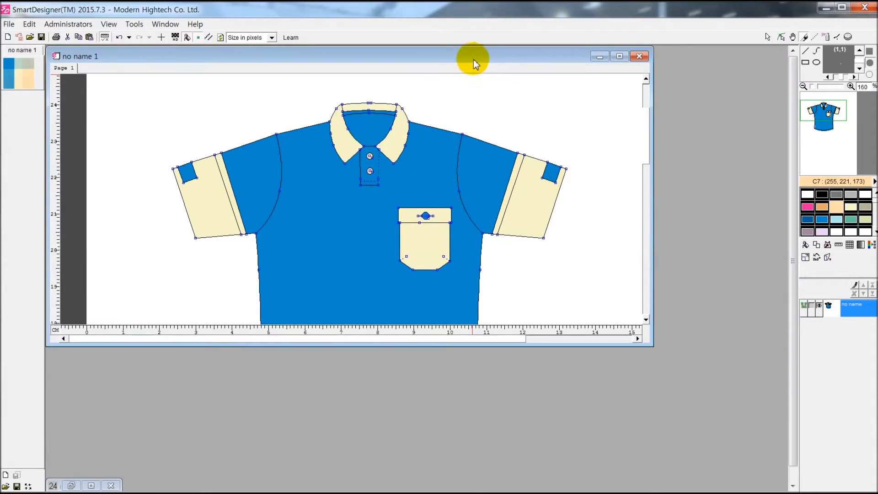
double_click(473, 58)
Try filling all the filled areas of the shirt with the check pattern, and undo the fill.
right_click(15, 79)
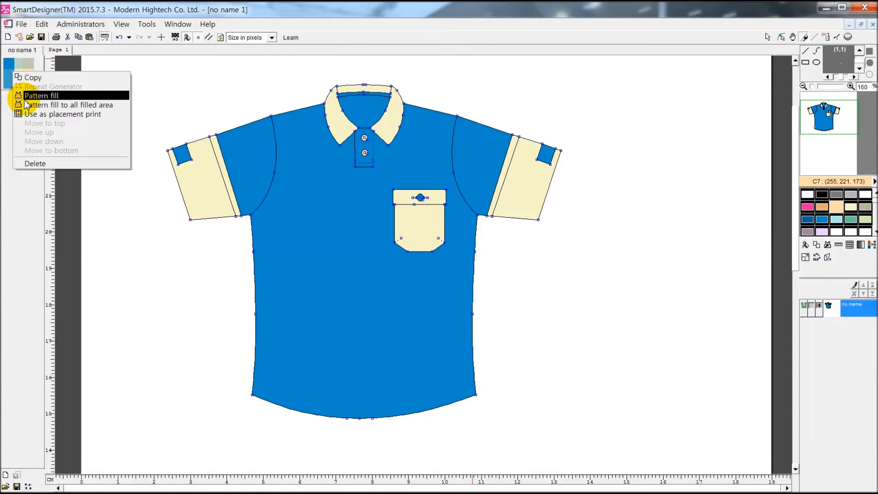
click(27, 98)
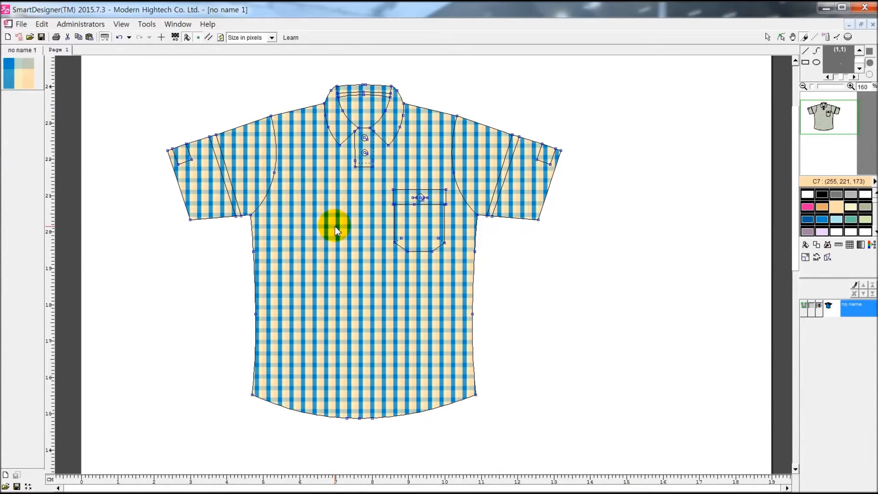
key(ctrl+z)
right_click(350, 253)
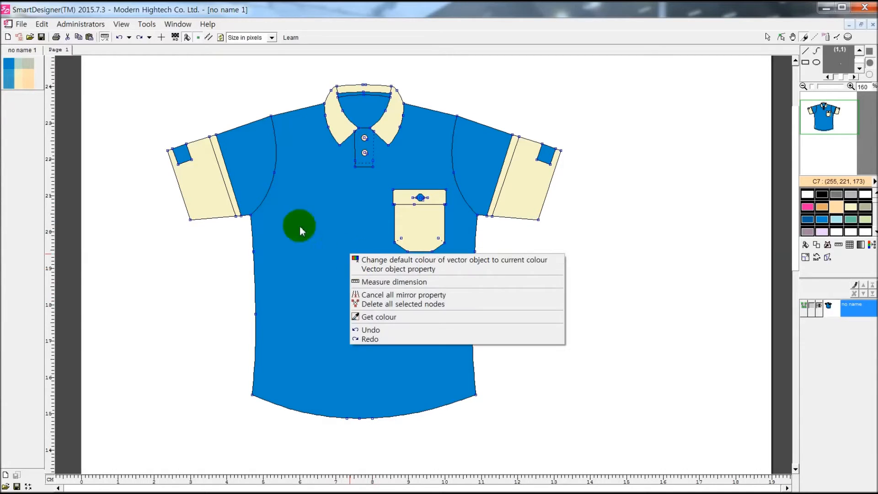
Start a pattern fill with the stored check, enlarge the repeat and fill the shirt body with it.
right_click(25, 81)
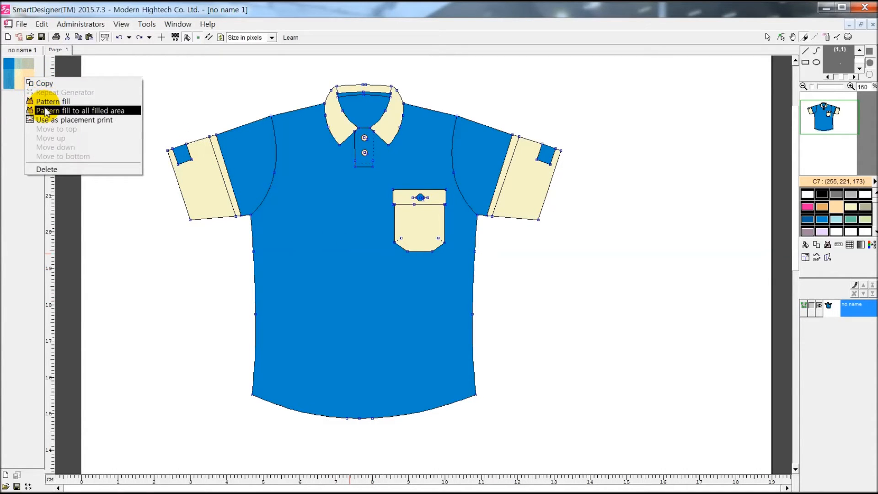
click(34, 125)
right_click(334, 235)
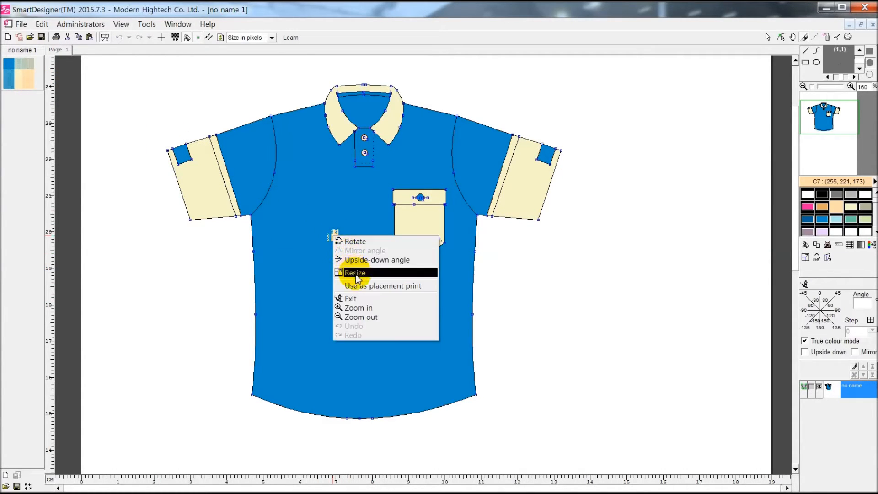
click(353, 272)
click(332, 239)
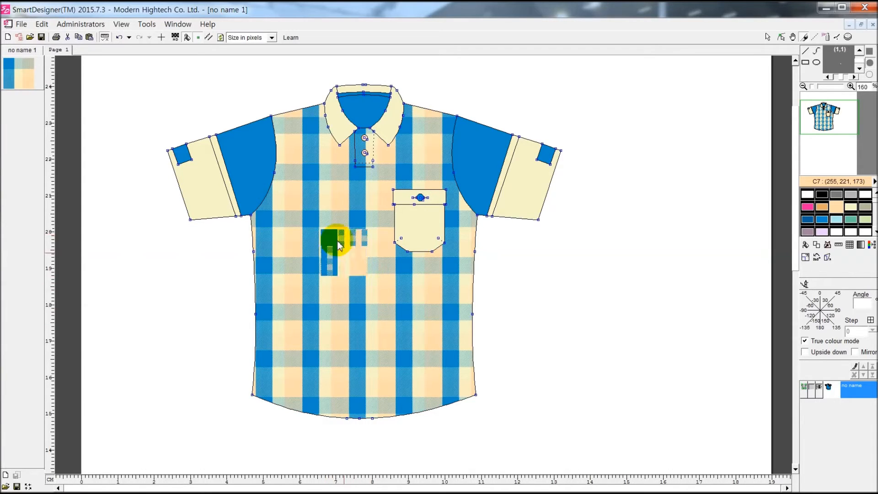
Rotate the check to 76.1 degrees along the left upper sleeve and fill that sleeve with it.
right_click(250, 161)
click(270, 166)
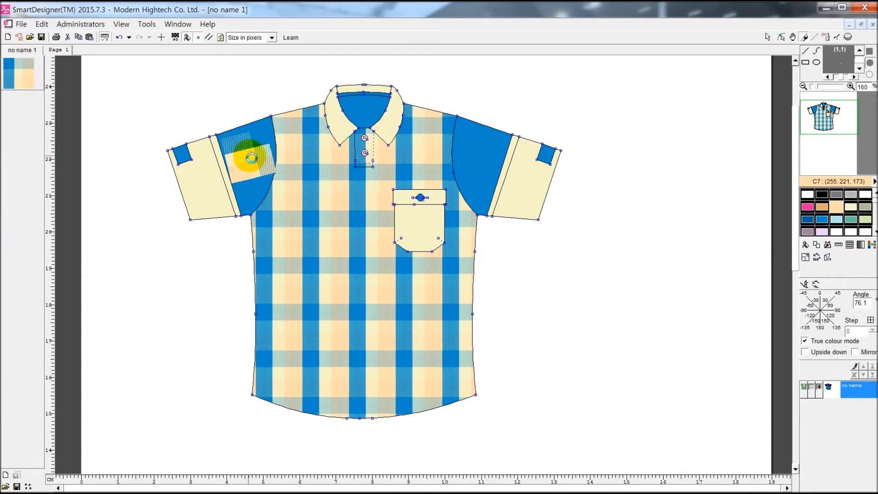
click(238, 149)
Mirror the check's angle to -76.1 degrees and fill the right upper sleeve with it.
right_click(476, 165)
click(488, 177)
click(476, 164)
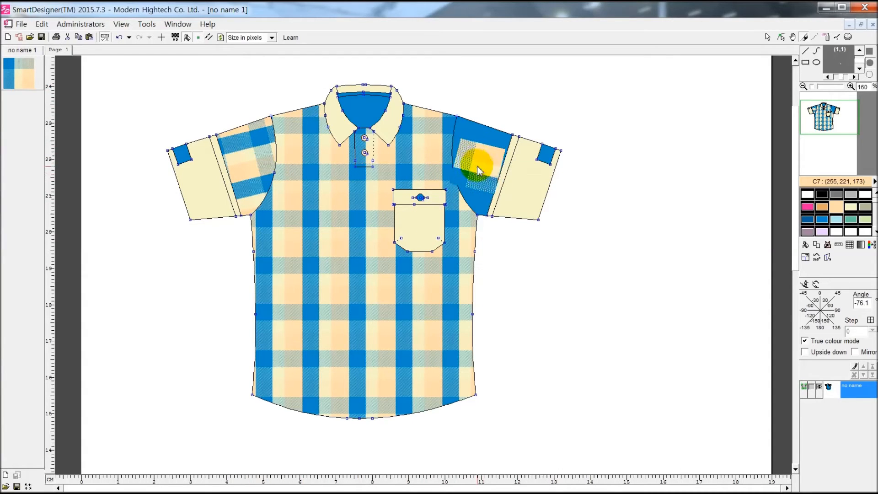
Rotate the check back to 0 degrees, fill the inside of the neck opening with it and finish the pattern fill.
right_click(369, 209)
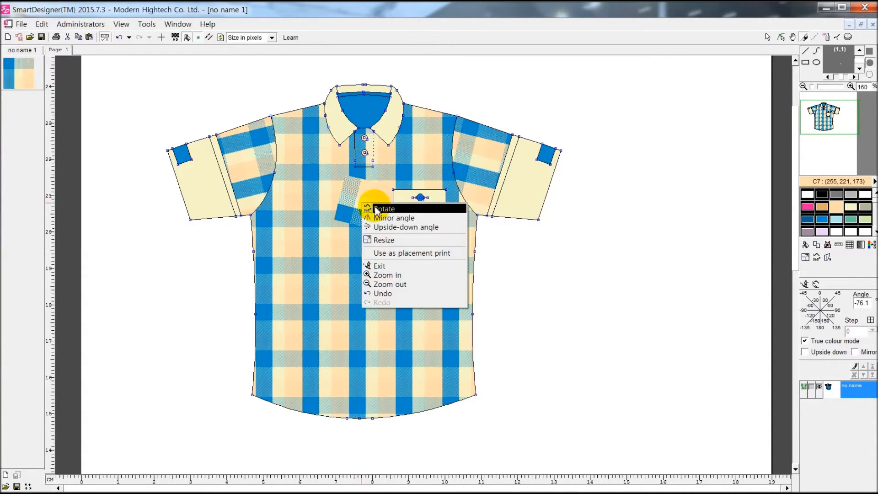
click(372, 208)
click(364, 115)
right_click(516, 265)
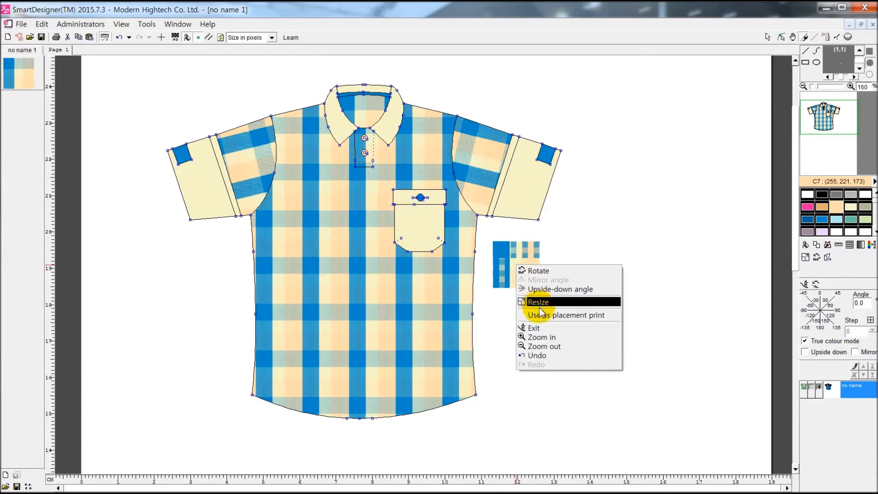
click(535, 328)
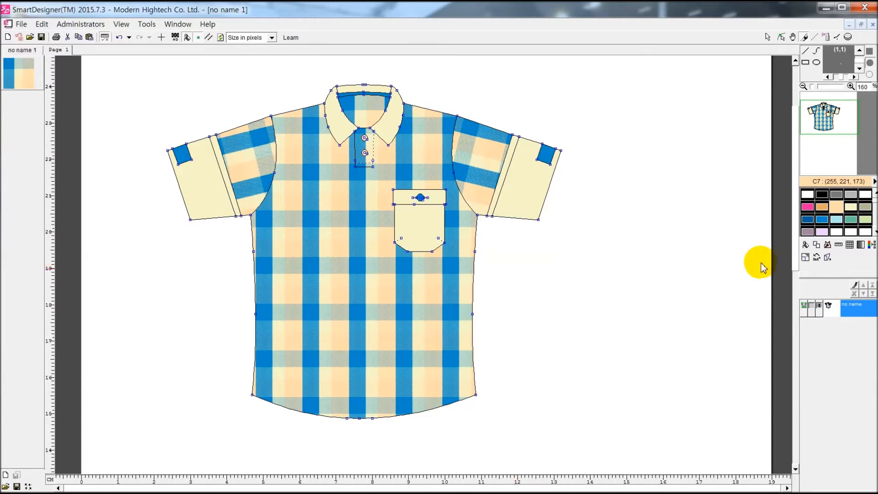
Shift the check fills so the body pattern centres a blue stripe on the placket and the left sleeve pattern moves slightly.
click(826, 245)
drag(375, 216, 296, 259)
drag(252, 182, 250, 173)
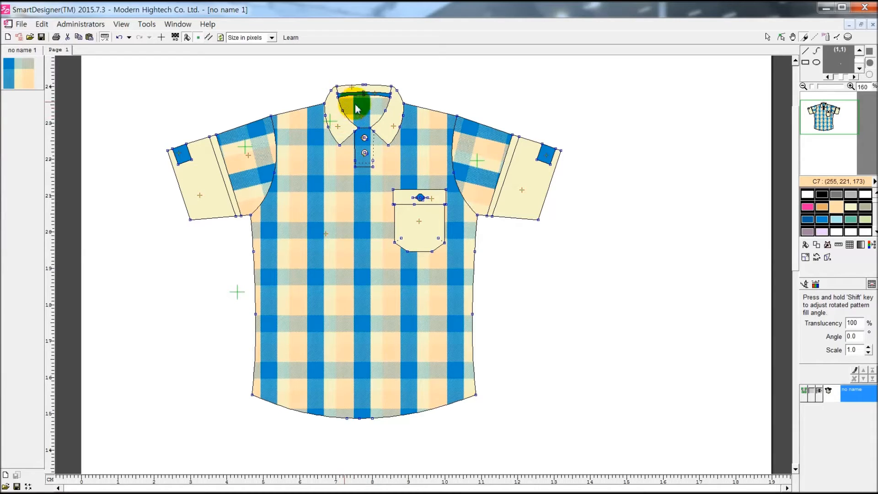
Fill the pocket body with solid blue C11 (0, 145, 199).
click(805, 245)
click(821, 220)
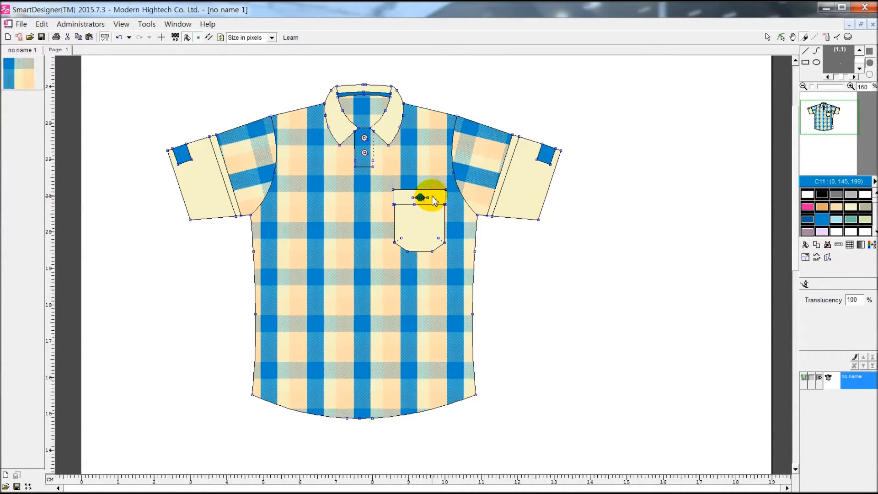
click(427, 224)
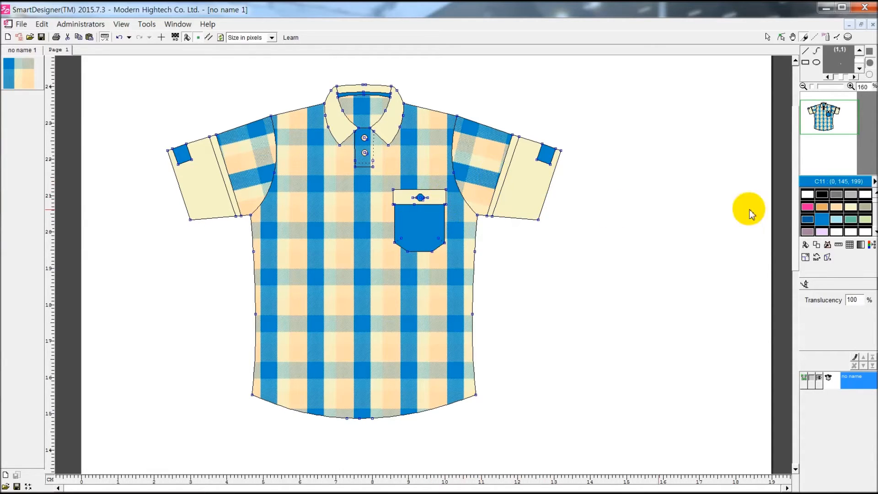
Fill the pocket flap with orange C6 (226, 170, 99), and replace it with peach C7 (255, 221, 173).
click(821, 208)
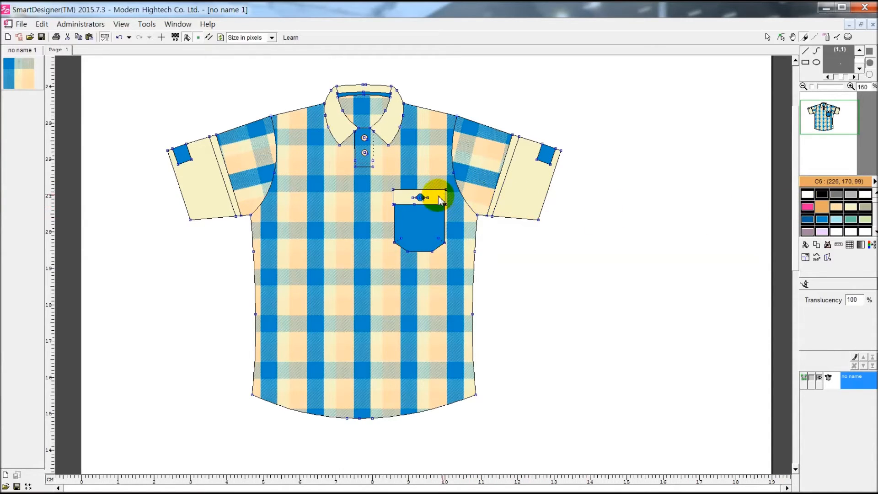
click(836, 208)
click(434, 203)
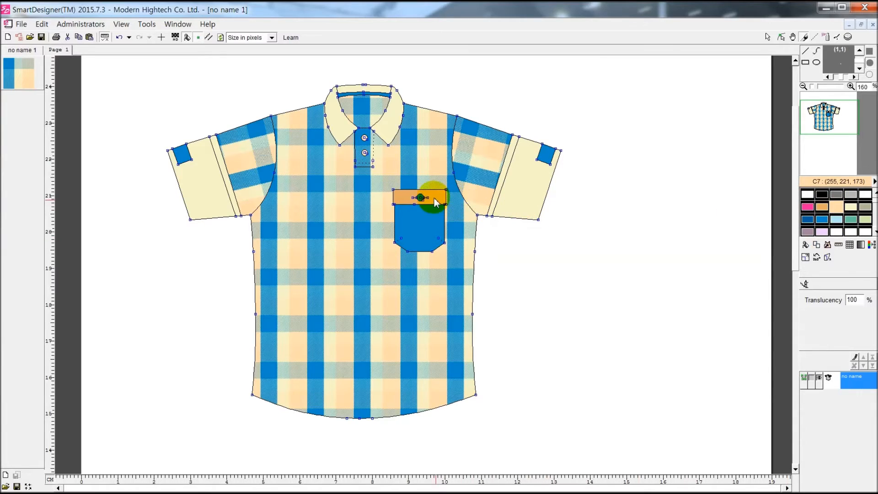
click(780, 38)
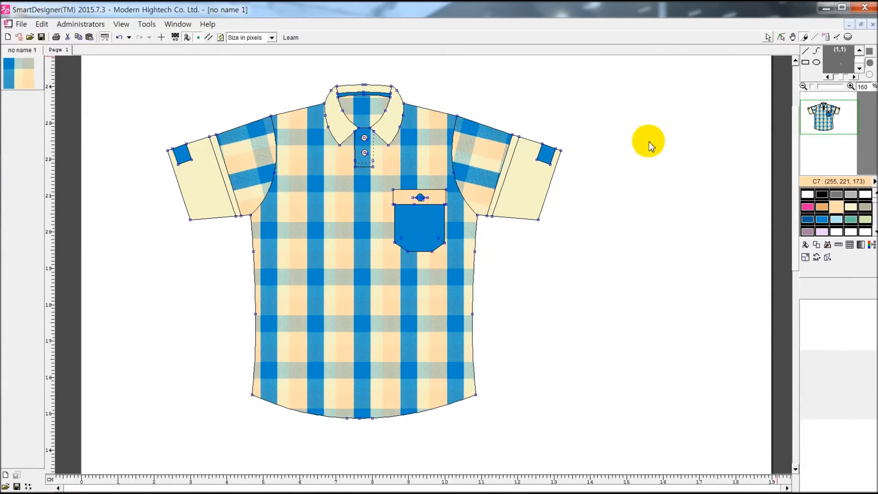
Add a new vector object in the empty page area below the shirt and start its Curve tool.
scroll(555, 255, down, 10)
right_click(435, 249)
mouse_move(457, 278)
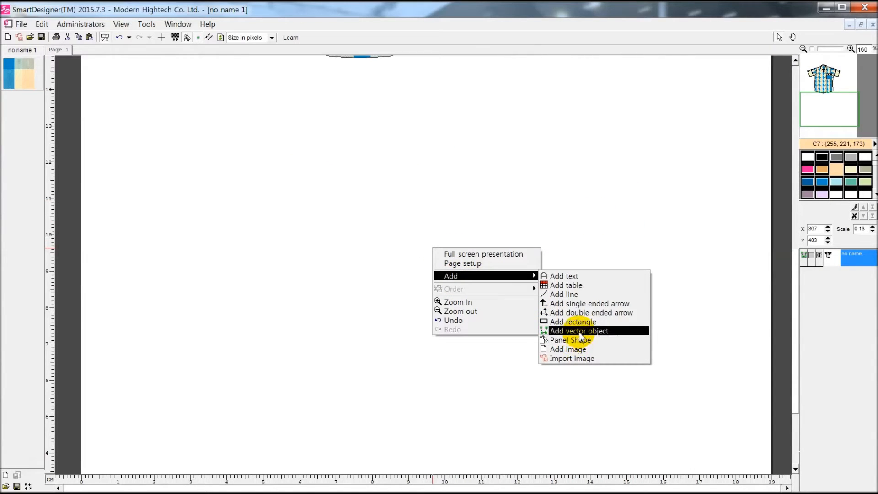
click(617, 338)
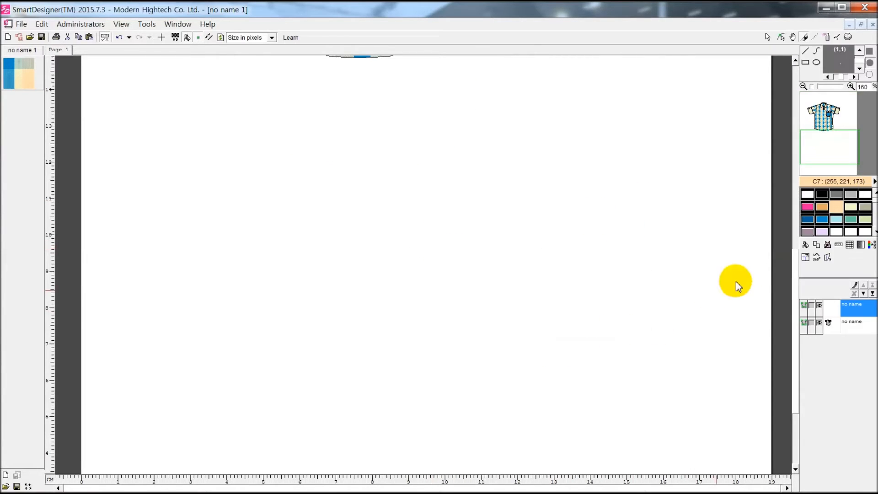
click(818, 52)
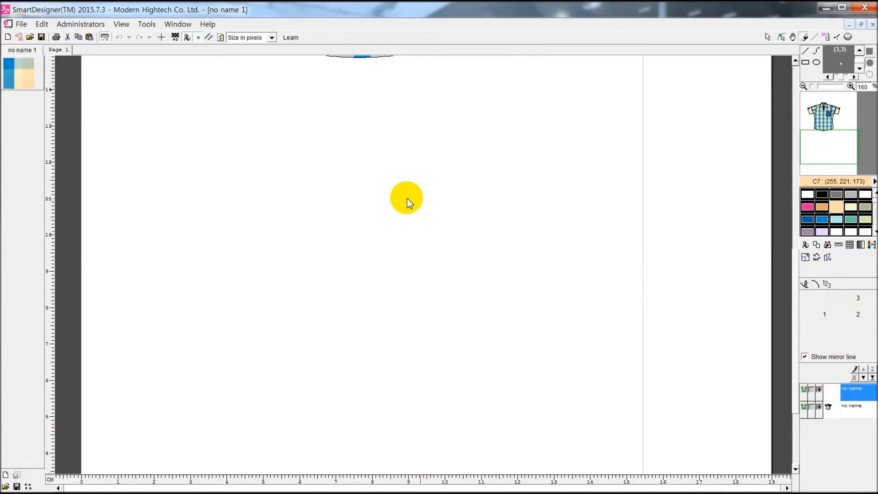
Try several positions for the vertical mirror line and leave it at about 9.3 on the horizontal ruler.
right_click(394, 200)
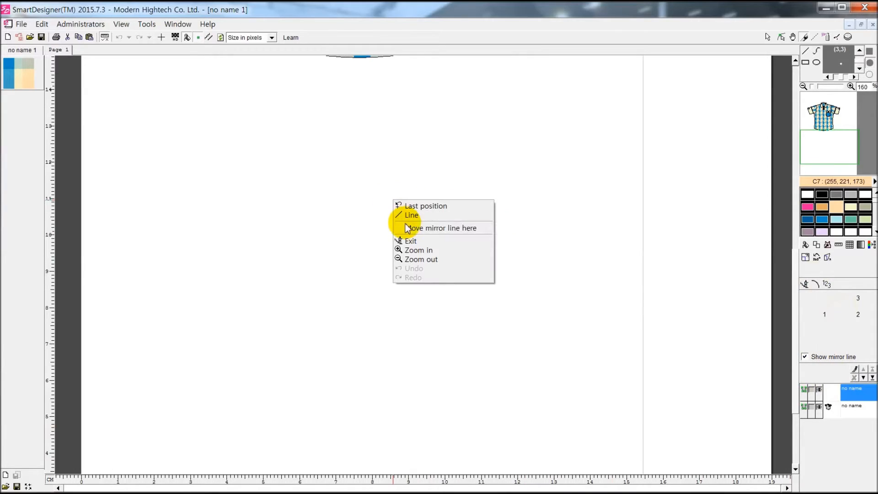
click(482, 228)
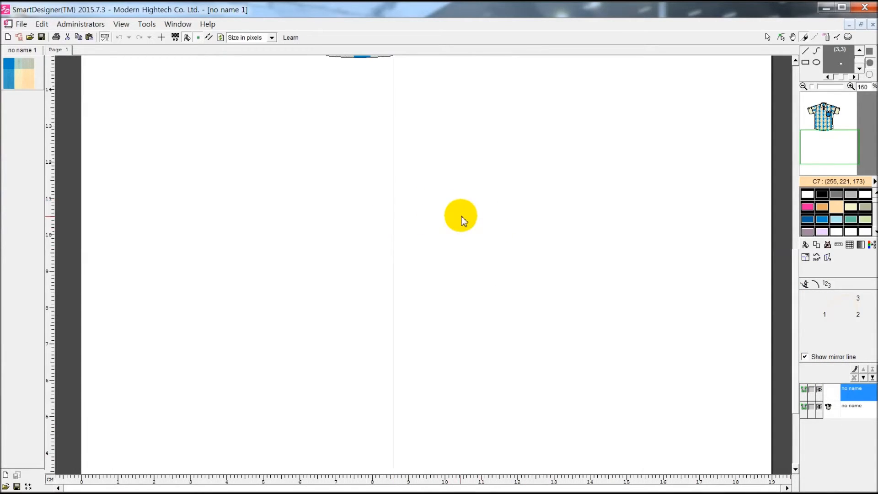
right_click(461, 217)
click(520, 244)
right_click(302, 223)
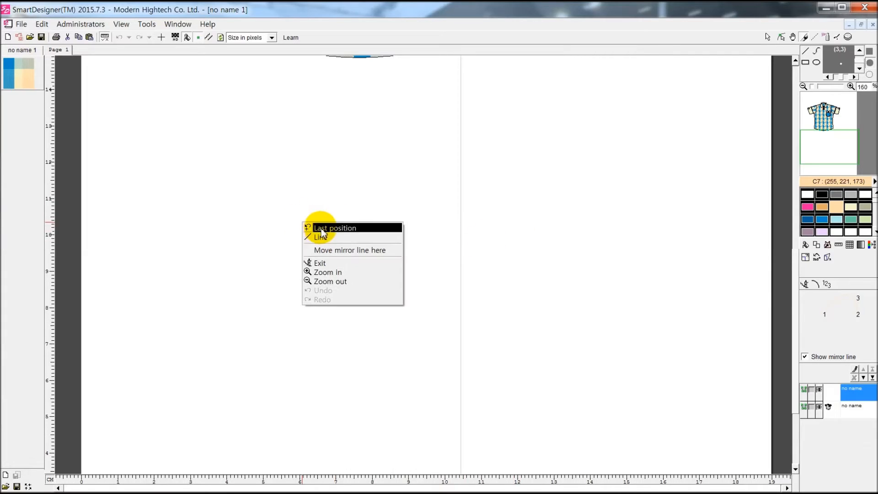
click(323, 251)
right_click(421, 230)
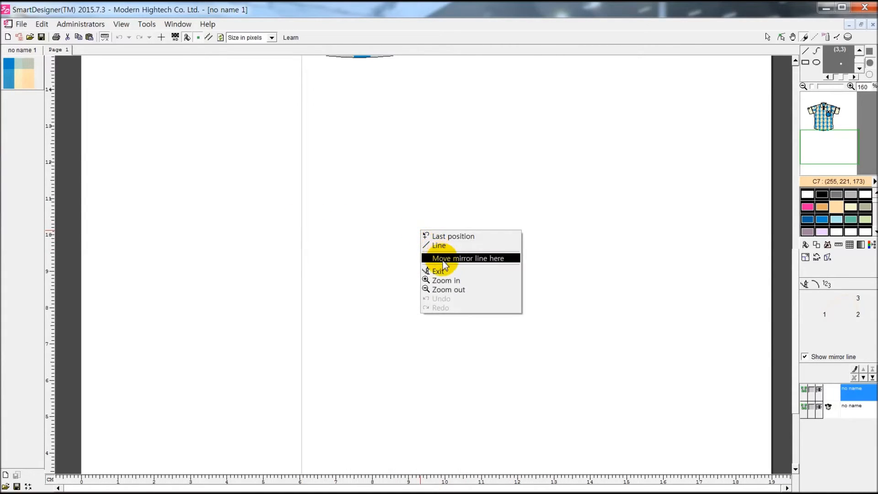
click(453, 258)
Draw a mirrored, U-shaped neckline curve in black C1 (0, 0, 0), starting on the mirror line.
click(821, 196)
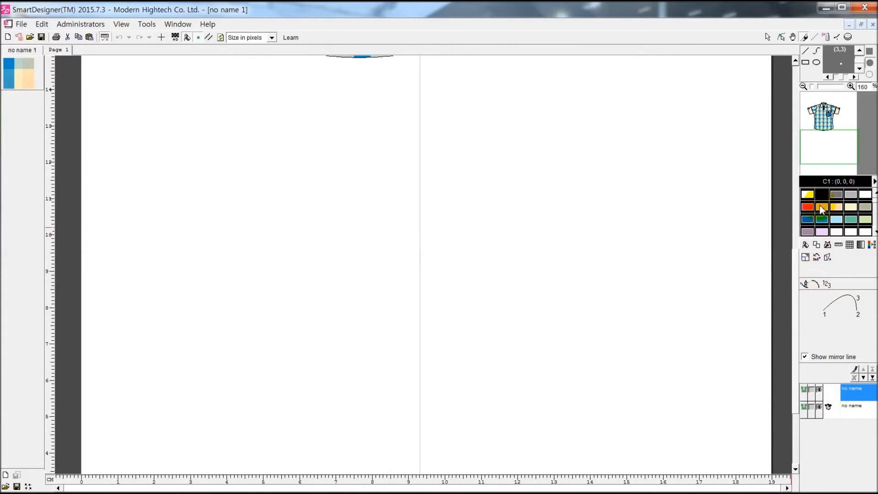
click(420, 208)
click(807, 347)
key(Escape)
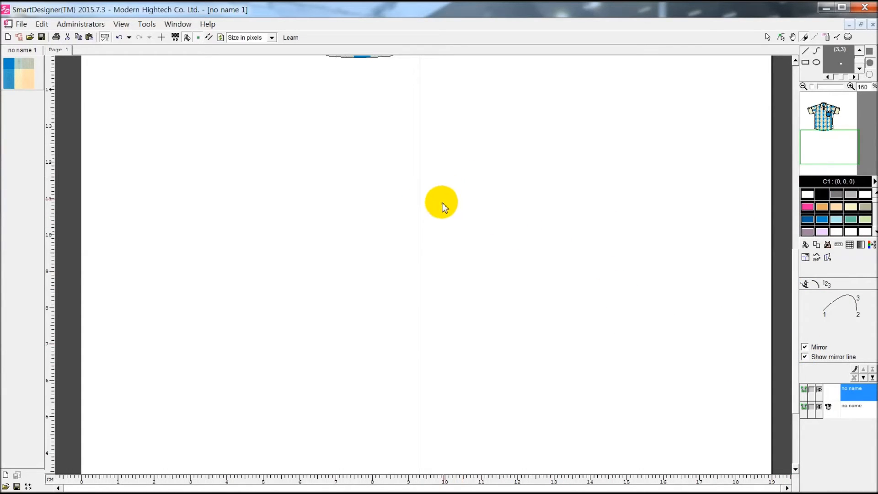
click(441, 206)
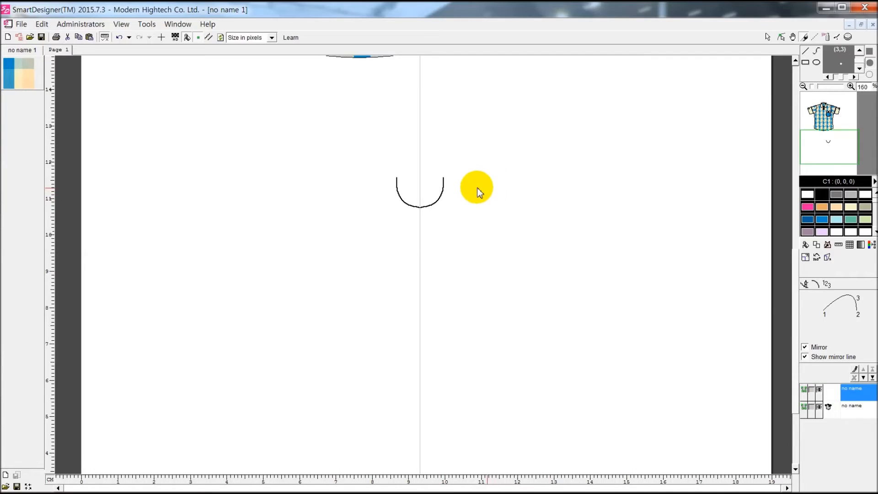
Continue the mirrored outline with the shoulders, curved armholes and side seams, and end the curve at the hem corners.
click(472, 184)
key(Escape)
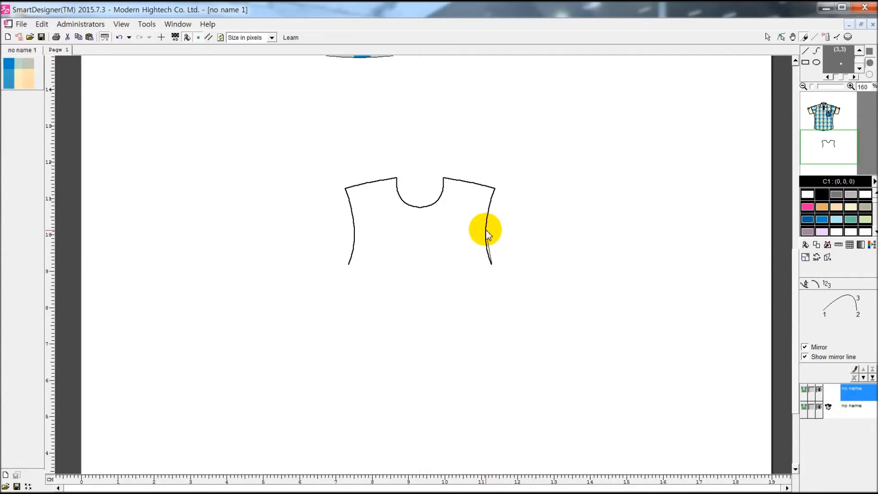
click(488, 236)
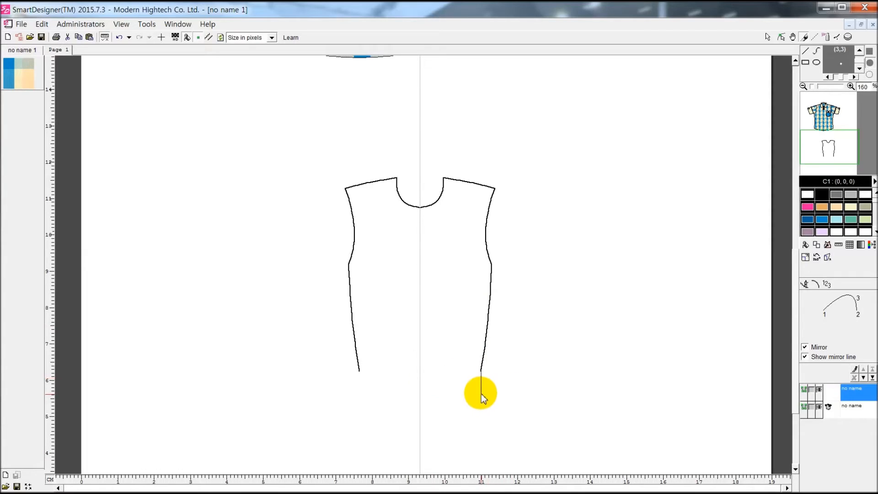
right_click(481, 394)
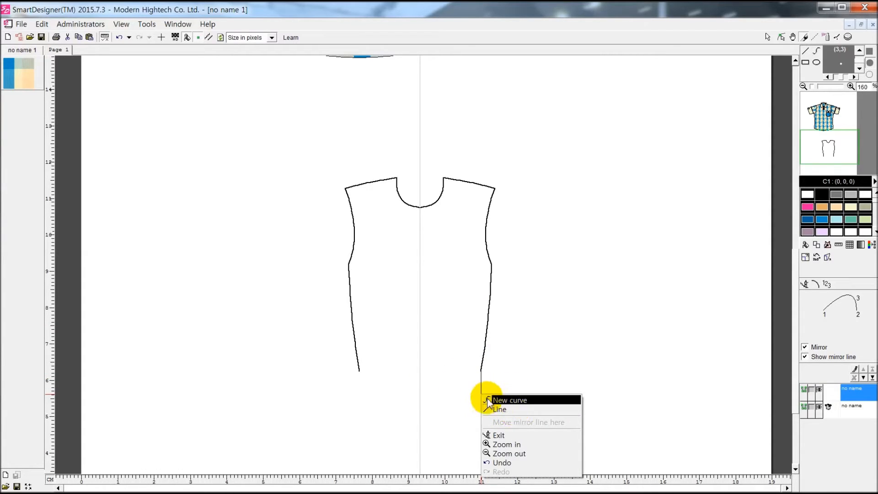
click(508, 400)
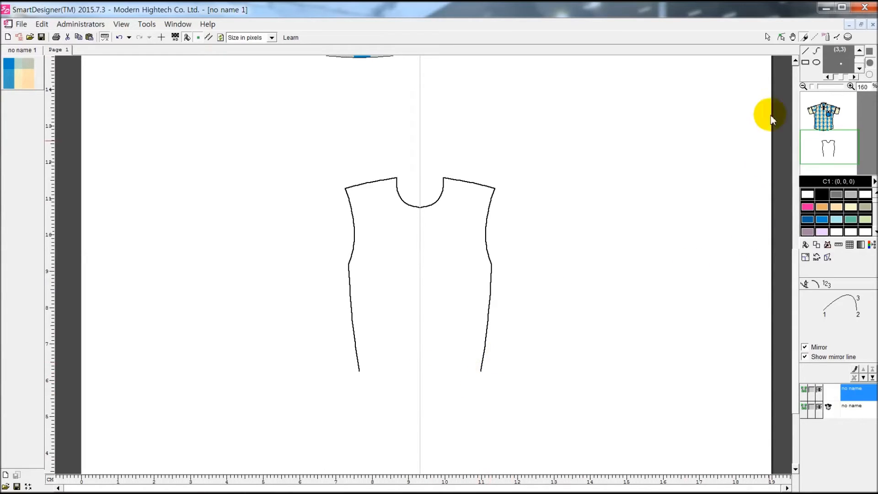
Close the bodice outline with a mirrored hem line from the lower side corner to the mirror line.
click(781, 37)
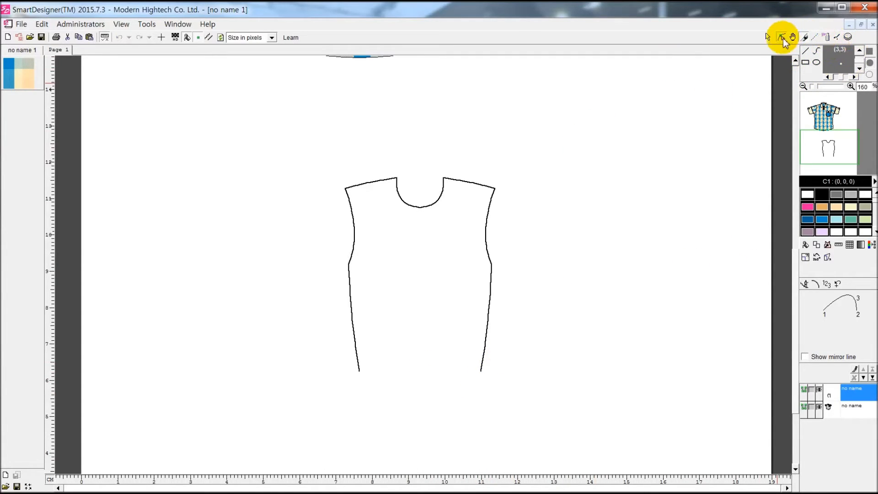
right_click(488, 375)
click(495, 380)
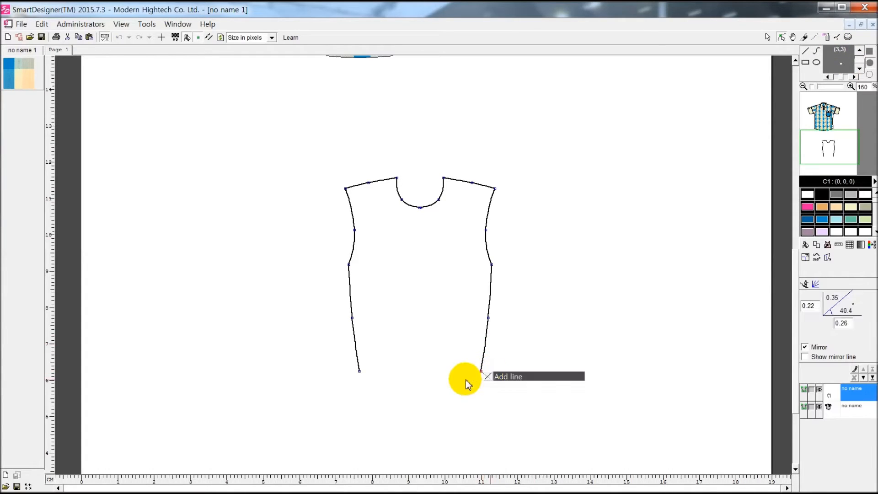
click(805, 357)
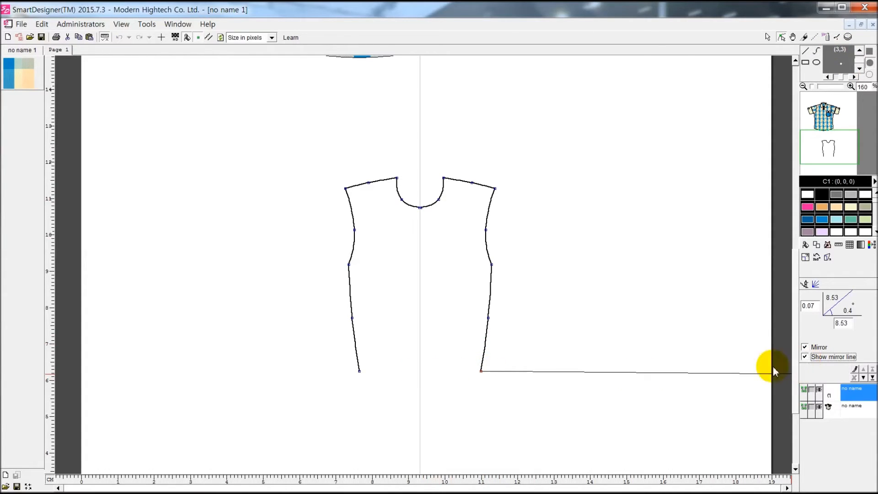
click(420, 372)
right_click(476, 392)
click(478, 430)
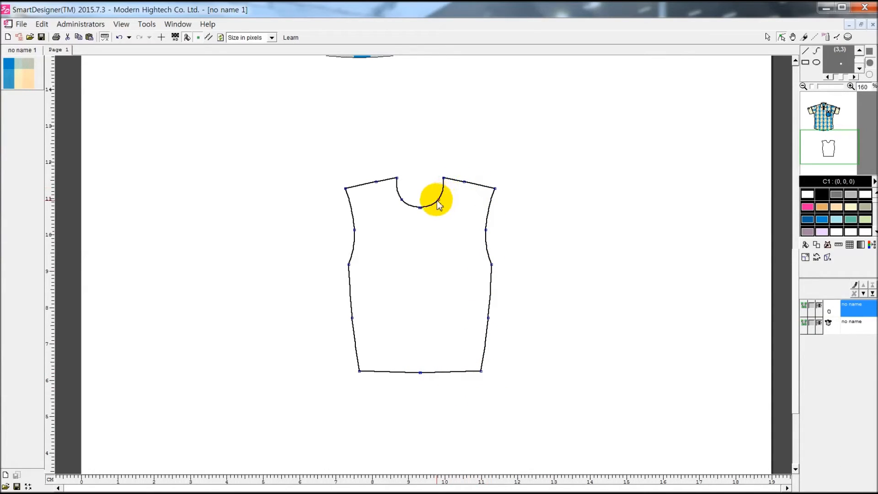
Straighten the bodice shoulders by deleting their middle nodes, and adjust the nodes of the neckline and armholes.
drag(494, 194, 468, 192)
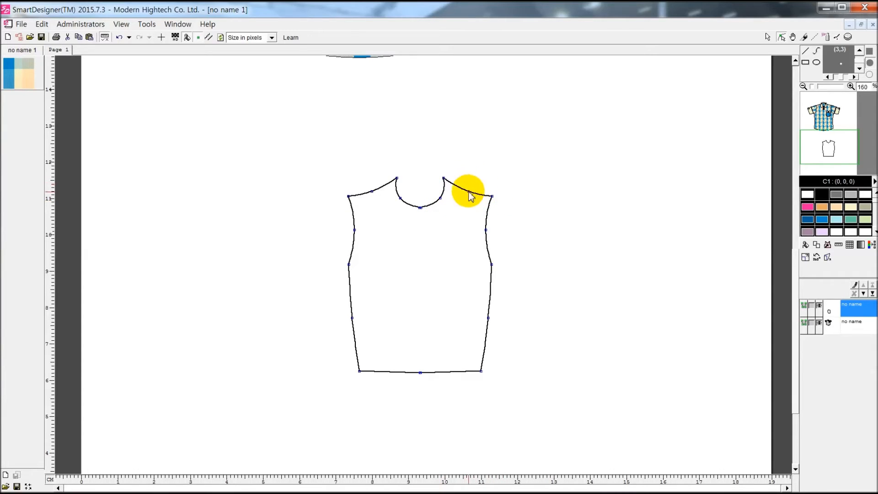
right_click(469, 187)
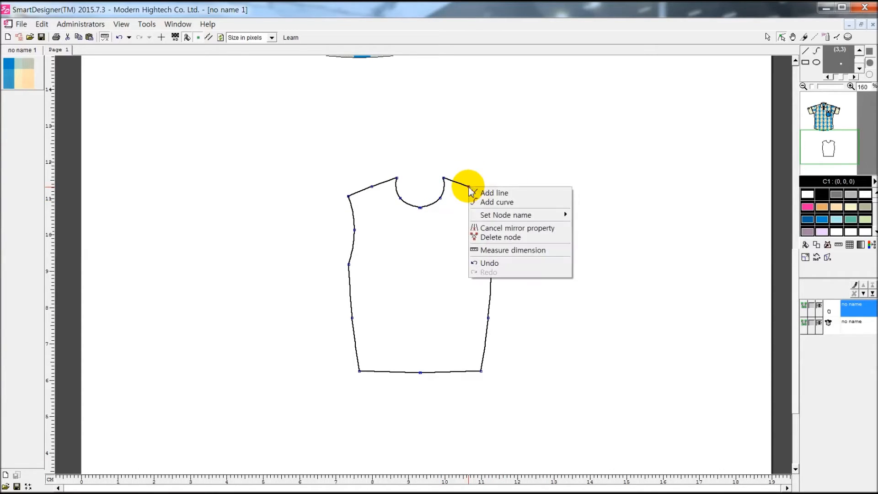
click(499, 237)
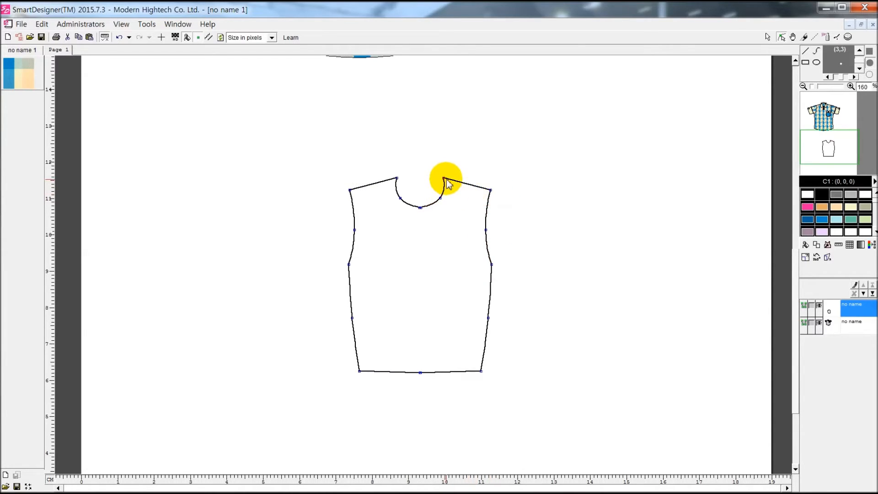
click(439, 202)
drag(487, 234, 483, 229)
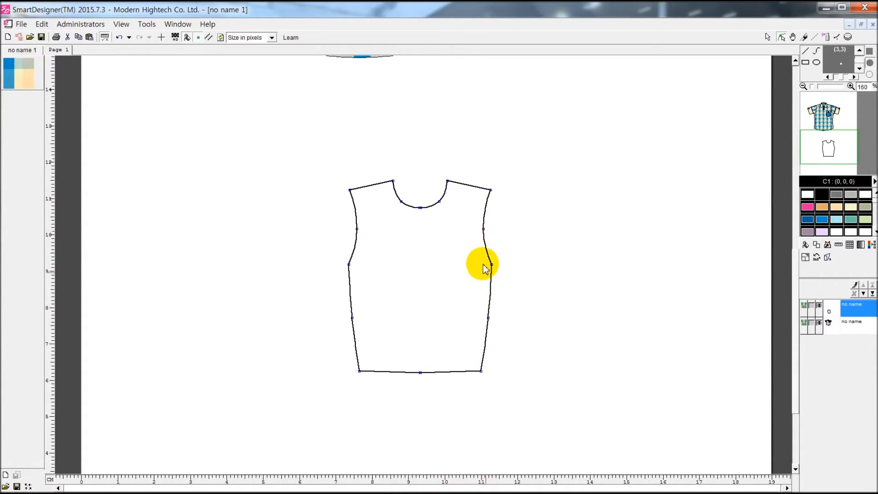
Add mirrored curved princess seams from the middle of the armholes down to the hem.
right_click(483, 230)
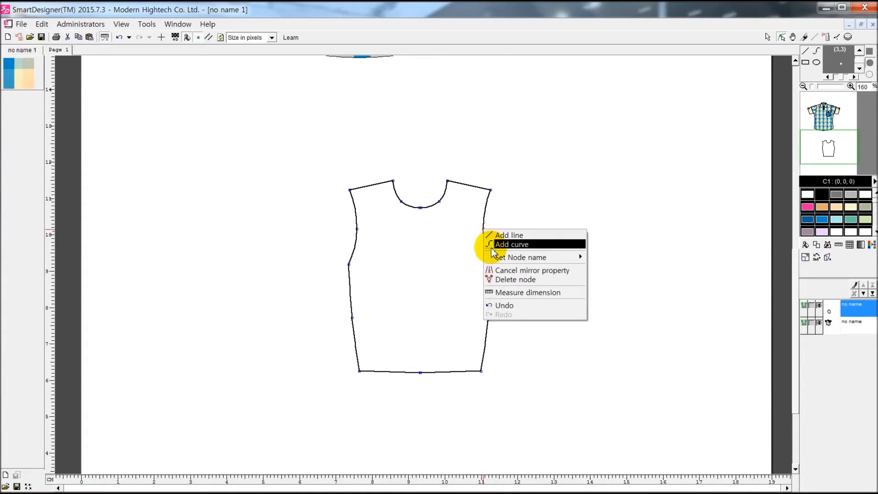
click(492, 247)
click(462, 370)
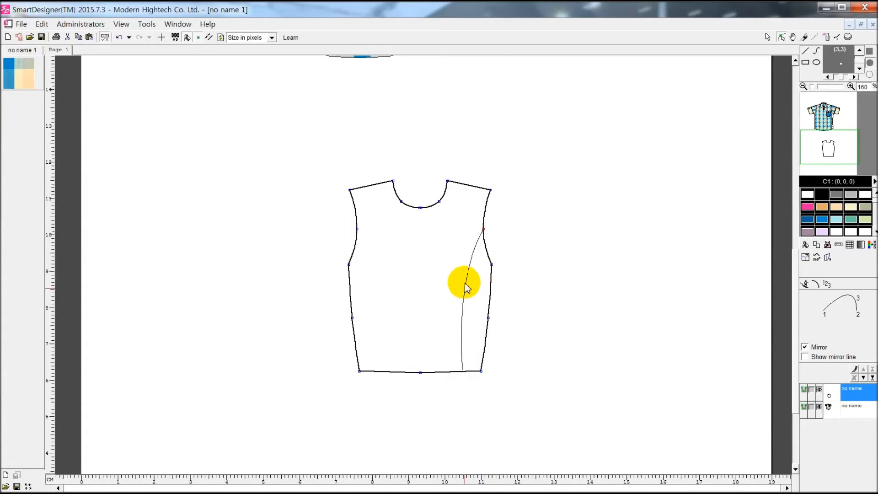
click(469, 277)
right_click(517, 303)
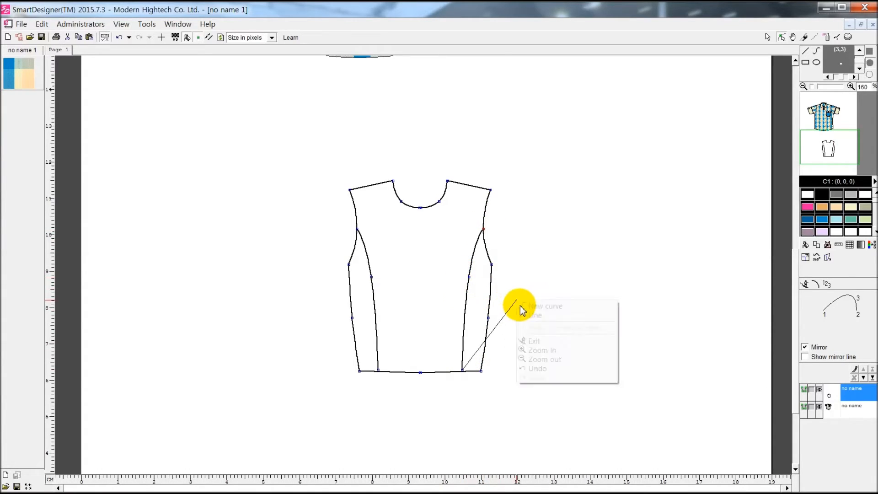
click(529, 336)
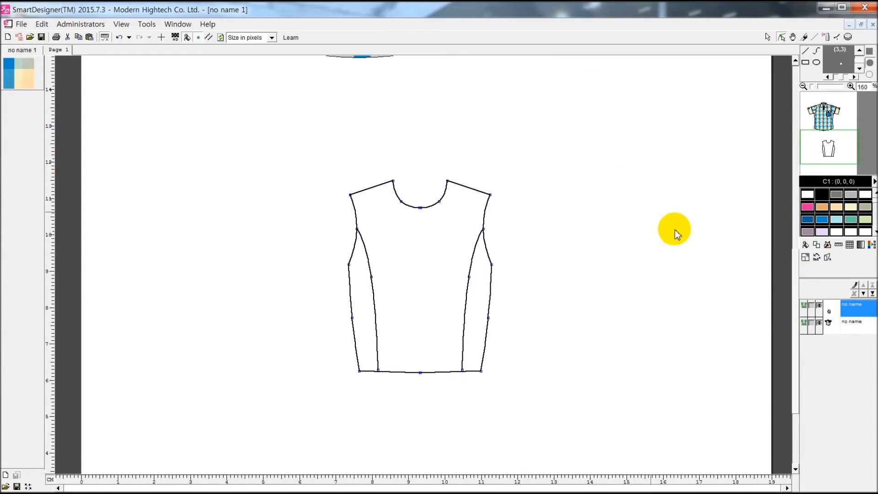
Finish editing the bodice and add it to the image list.
click(769, 37)
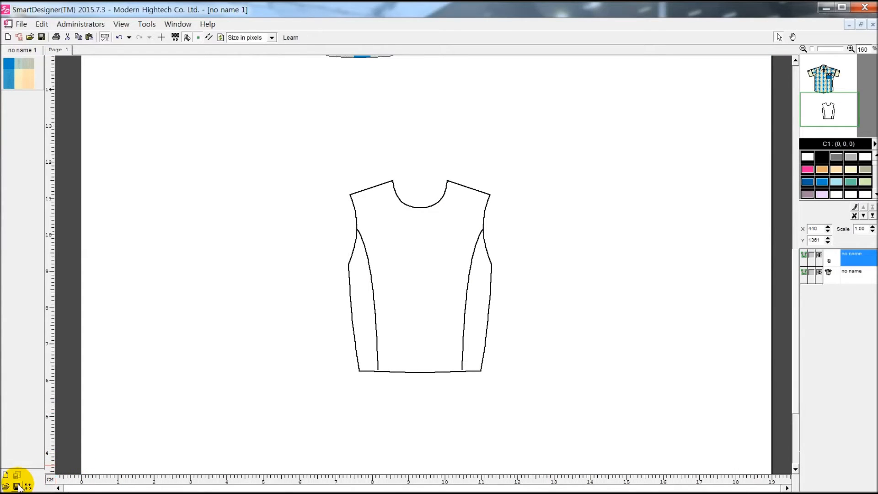
click(429, 296)
right_click(430, 295)
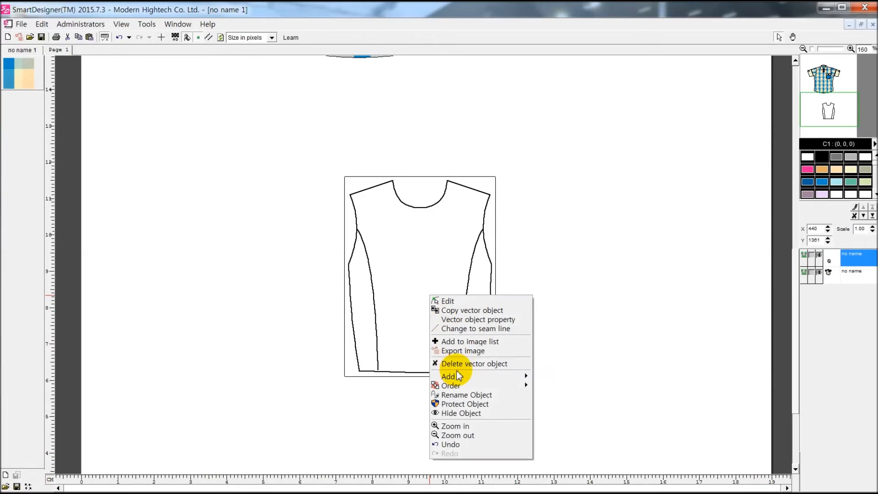
click(462, 341)
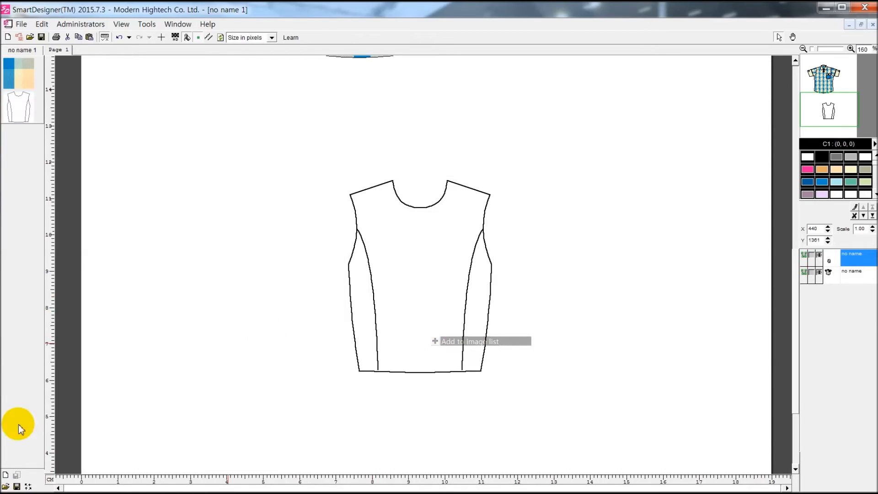
Open the Demo imagelist and place the scanned ruffled blouse sketch on the page.
click(6, 486)
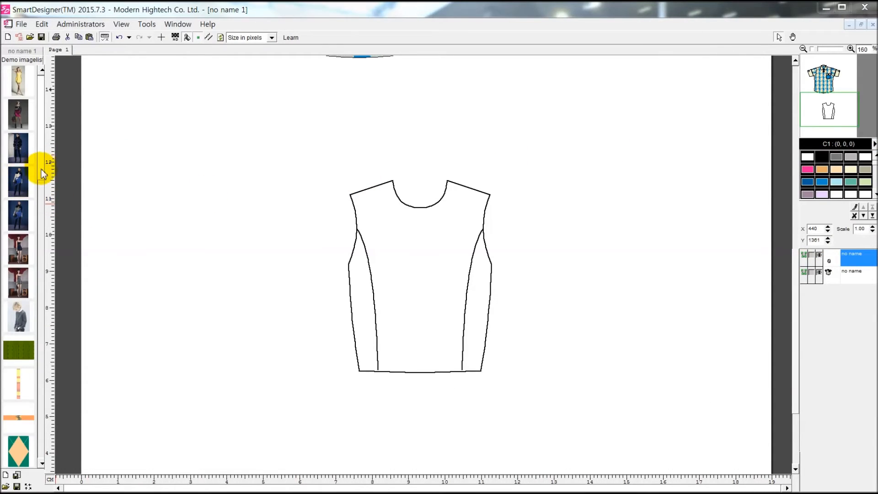
scroll(26, 256, down, 5)
right_click(18, 181)
click(41, 186)
scroll(282, 368, down, 4)
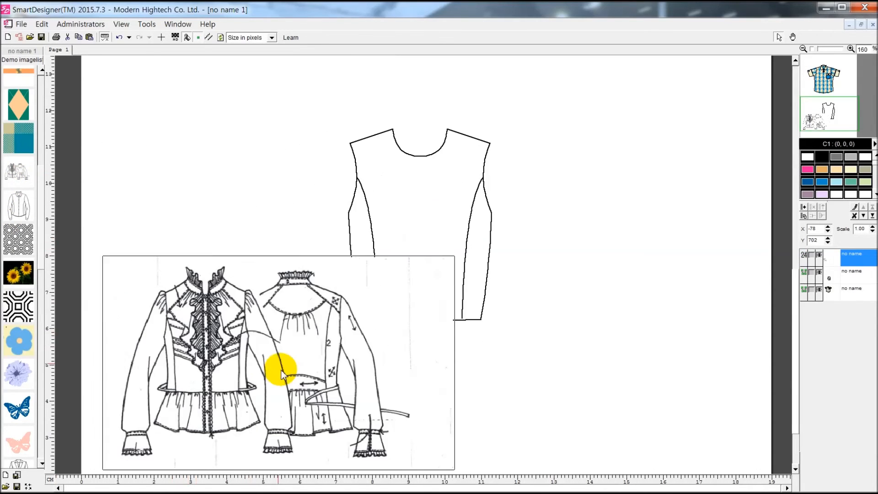
Move the bodice drawing clear of the blouse sketch and position the sketch near the page's lower left corner.
click(277, 285)
drag(387, 140, 637, 96)
click(410, 221)
drag(336, 237, 337, 219)
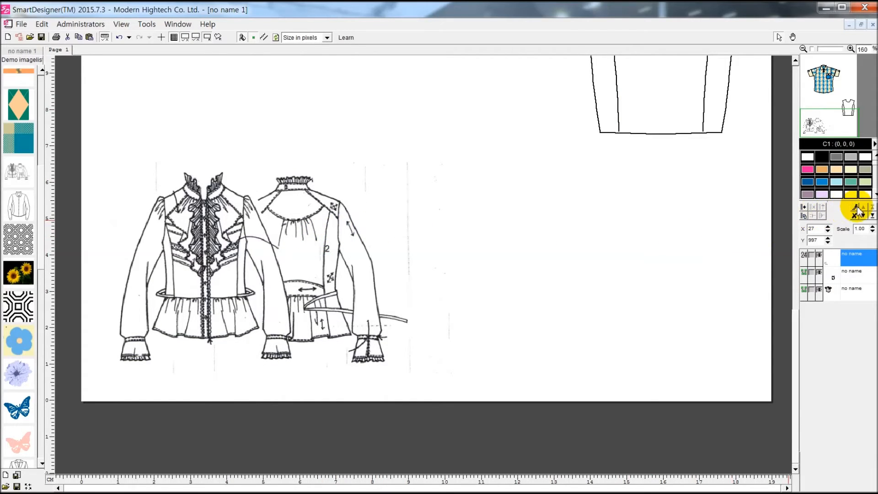
Reduce the scanned blouse sketch's colours by manually picking the white background and the grey-brown line colour, and apply the reduction.
click(354, 220)
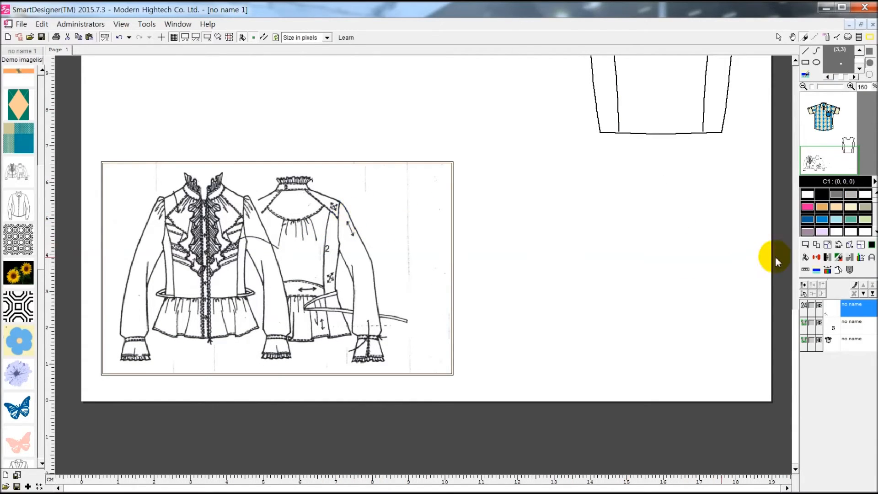
click(853, 263)
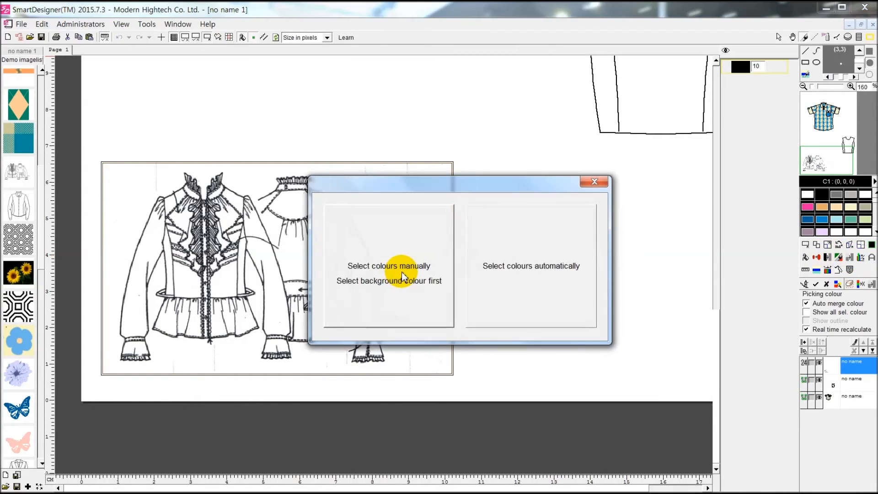
click(359, 286)
click(295, 283)
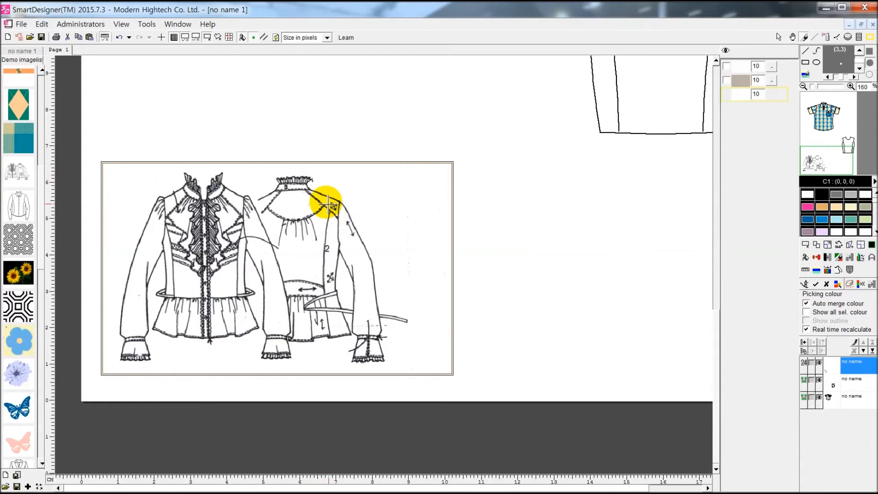
scroll(328, 205, up, 6)
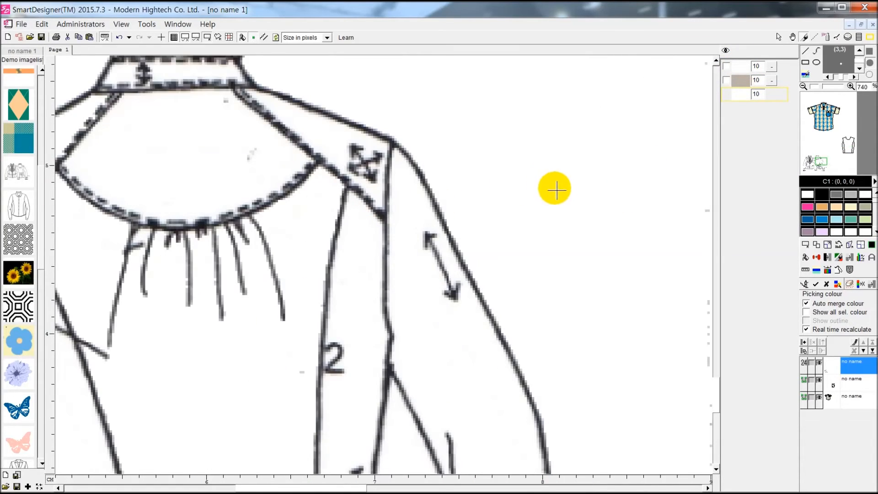
scroll(555, 188, down, 2)
scroll(563, 171, down, 4)
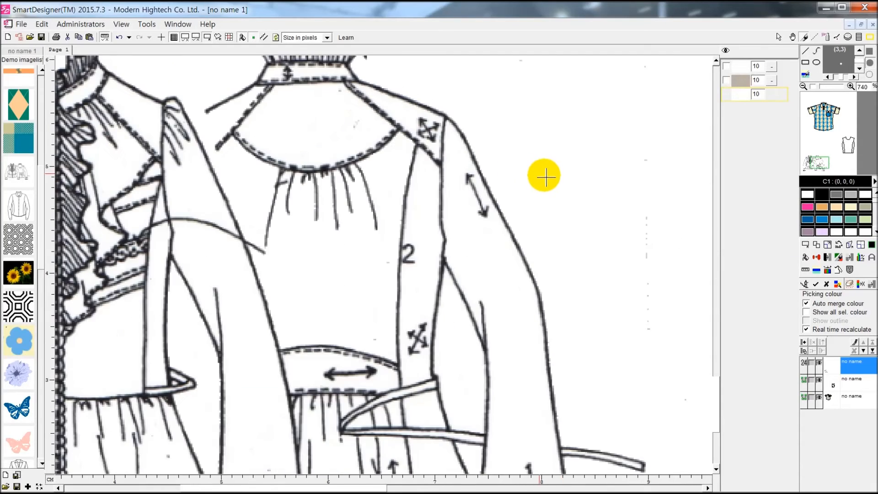
click(816, 285)
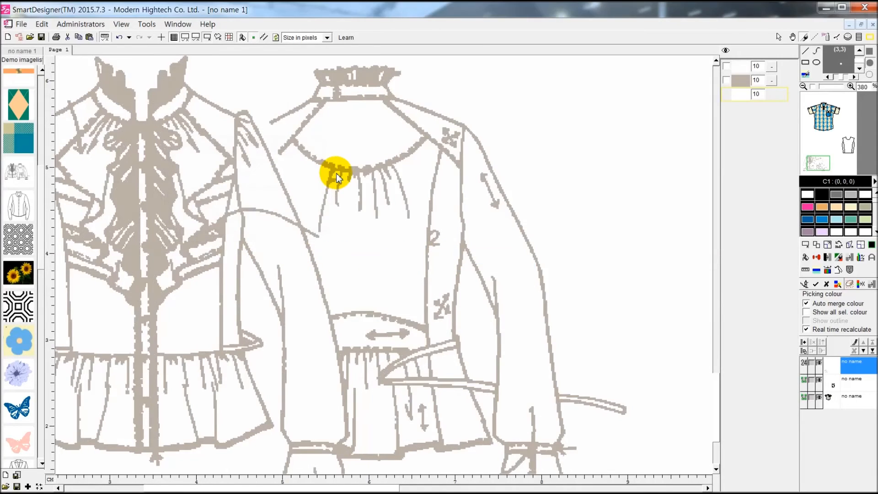
Recolour the grey-brown lines of the blouse sketch to black (0, 0, 0) and finish editing the image.
scroll(359, 184, down, 2)
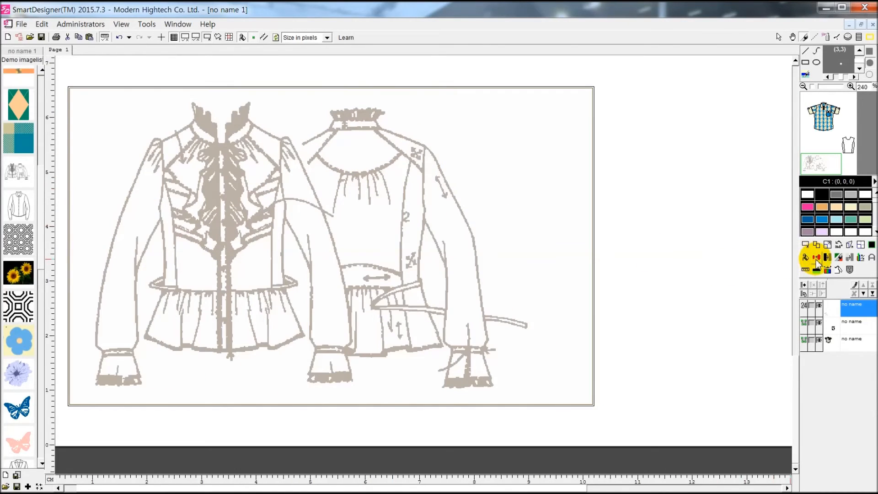
click(827, 258)
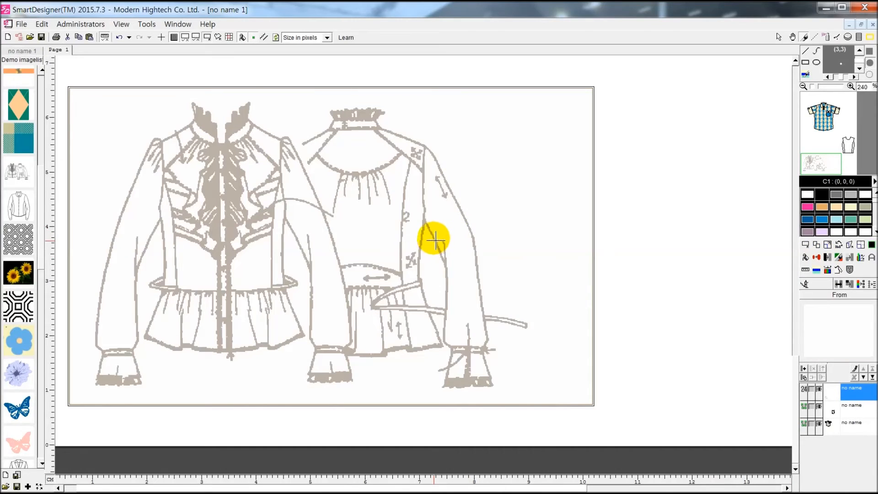
click(435, 237)
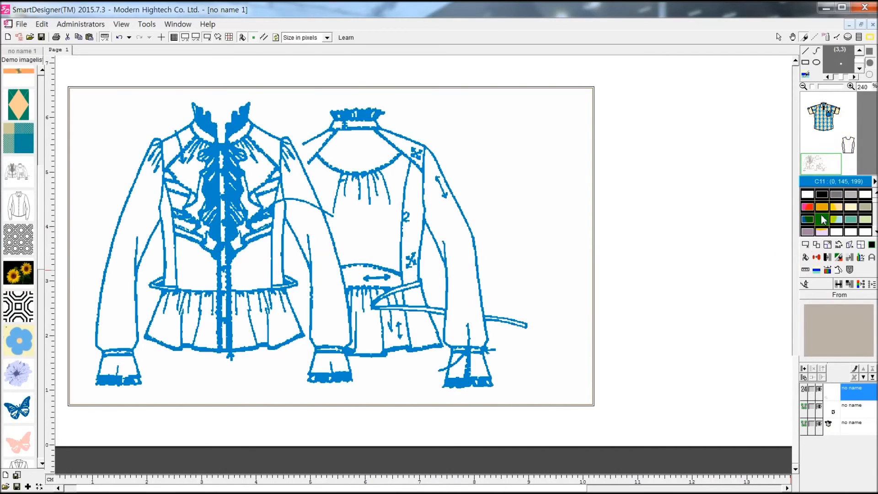
click(821, 200)
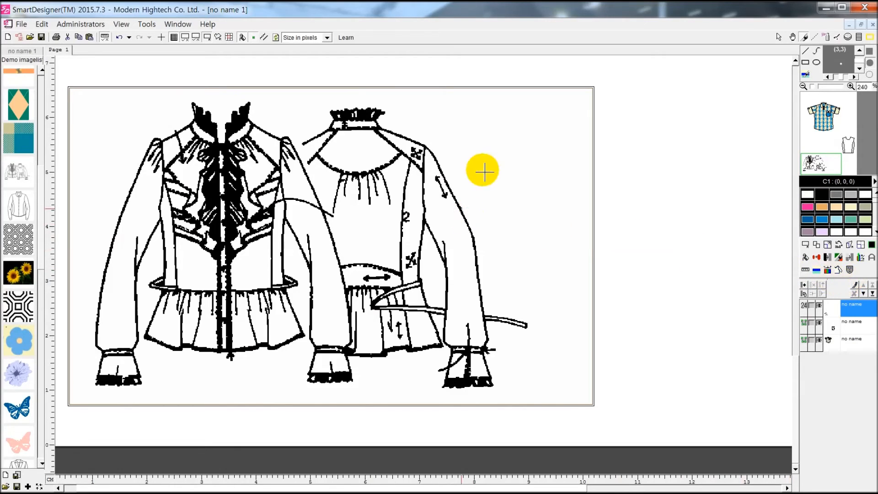
click(779, 36)
right_click(508, 155)
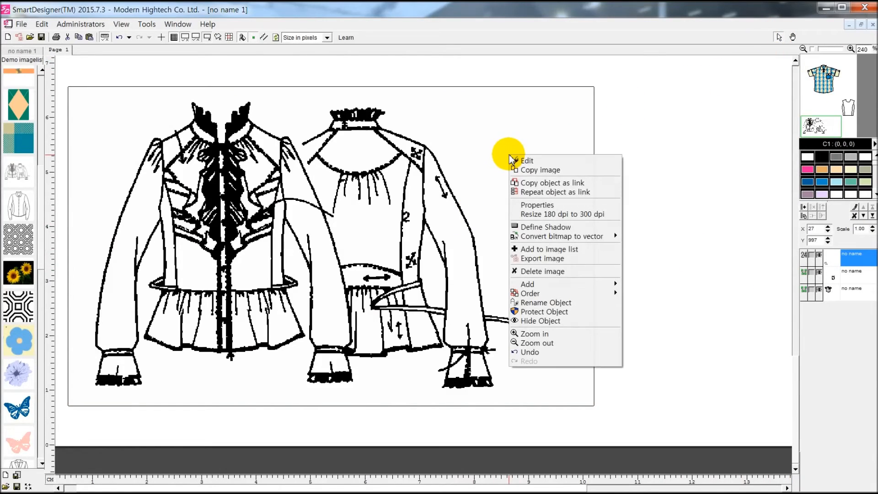
mouse_move(537, 241)
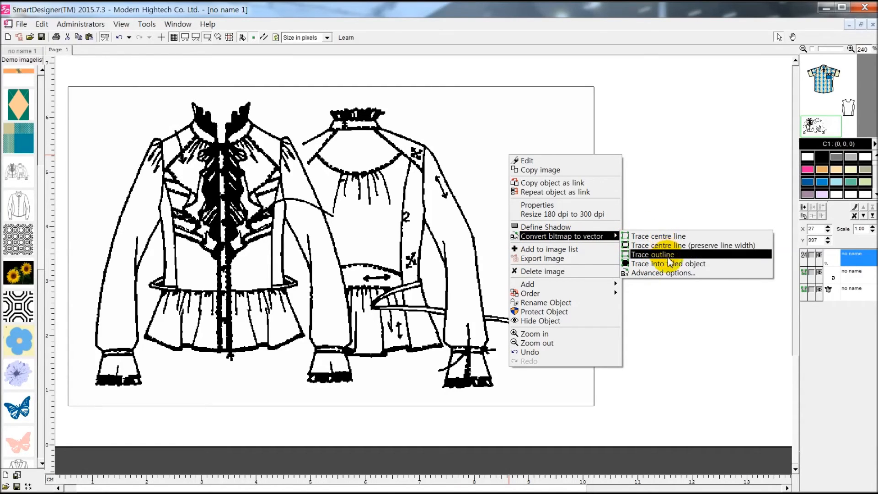
click(679, 274)
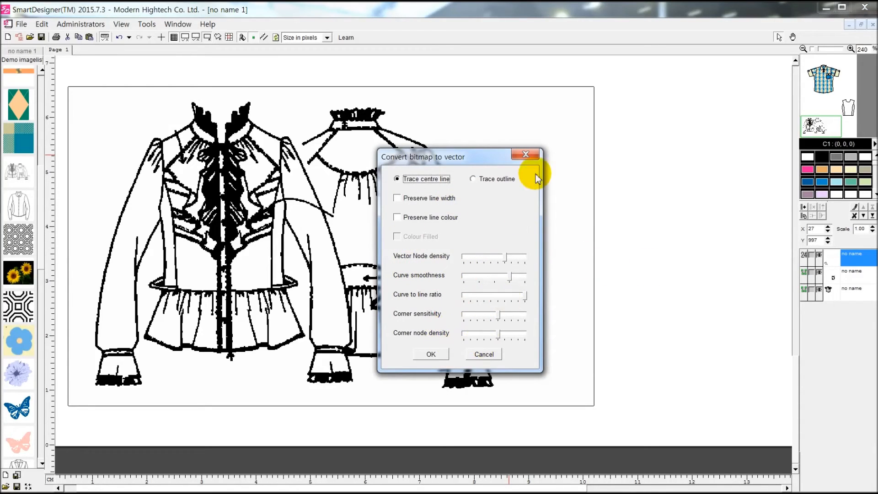
click(530, 154)
Convert the blouse bitmap to vectors by tracing its centre lines and leave the vector editing mode.
right_click(531, 158)
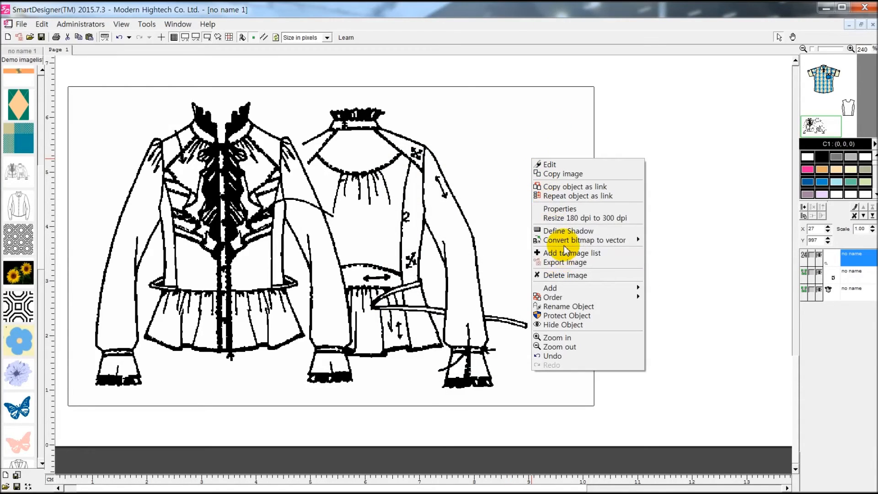
mouse_move(577, 240)
click(660, 241)
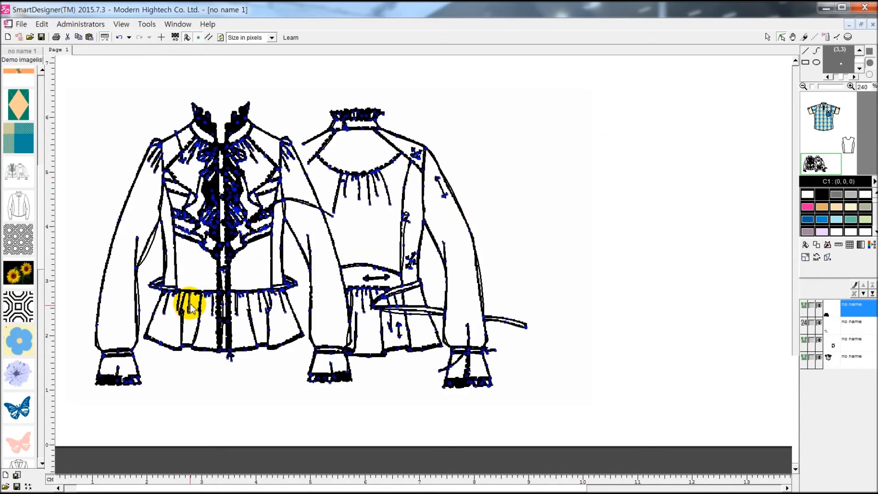
click(767, 37)
Move the traced vector blouse to the right of the original bitmap sketch so the two drawings are clear of each other.
mouse_move(233, 208)
mouse_down()
mouse_move(598, 171)
mouse_move(619, 182)
mouse_up()
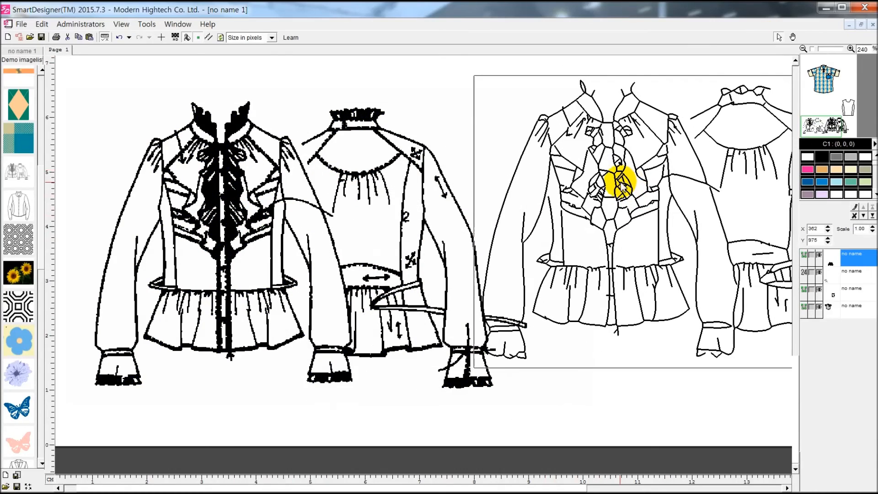
scroll(548, 233, down, 1)
scroll(577, 231, down, 3)
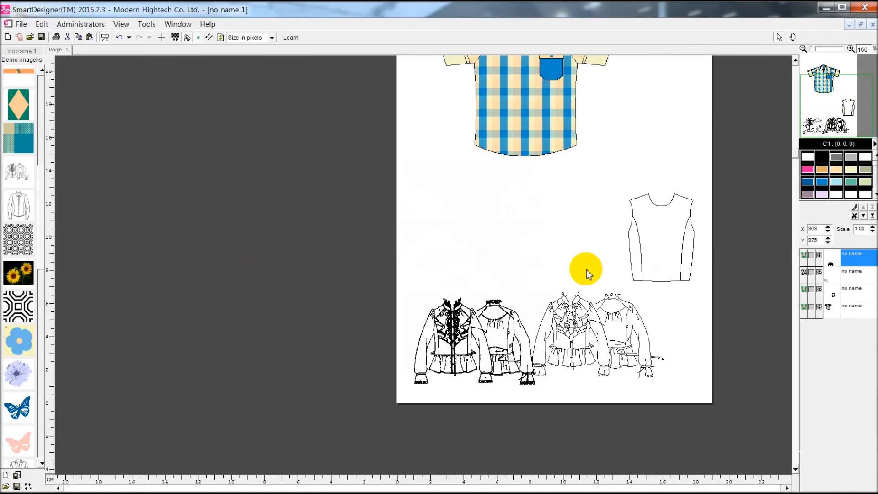
click(619, 325)
Open the traced vector blouse for editing, select all of its lines and open their line style settings.
double_click(617, 323)
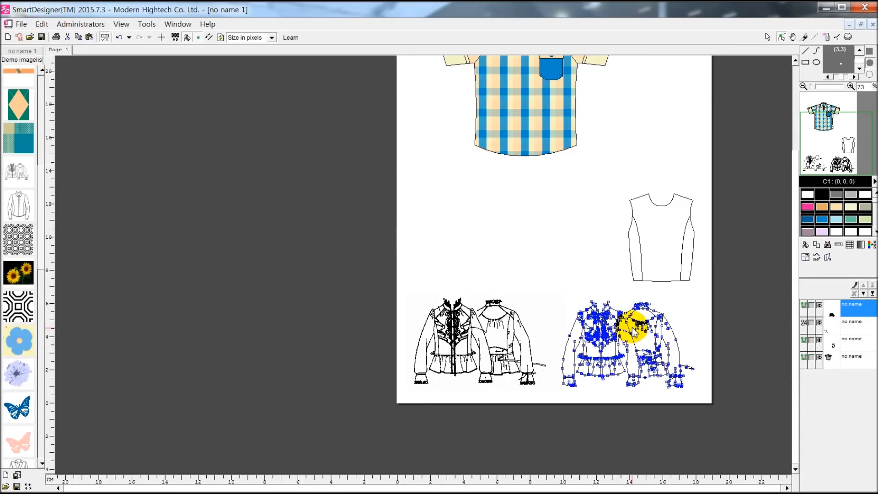
scroll(629, 320, up, 2)
mouse_move(517, 279)
mouse_down()
mouse_move(626, 415)
mouse_move(725, 445)
mouse_up()
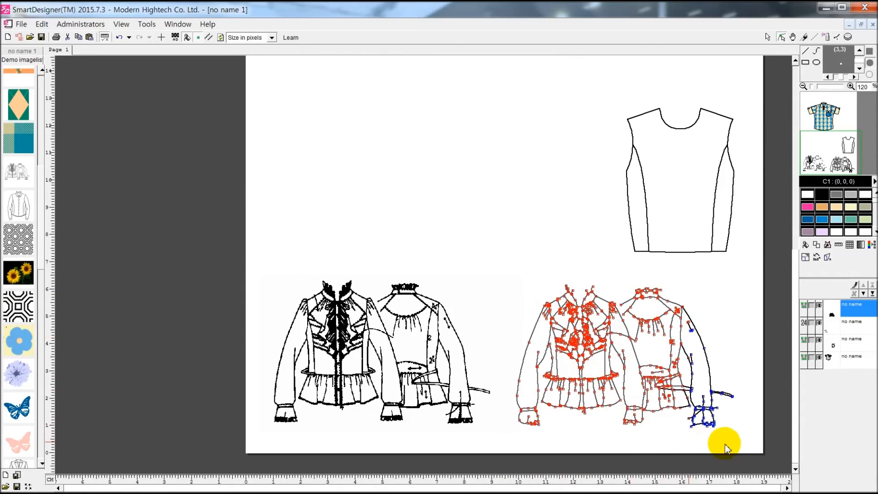
right_click(715, 340)
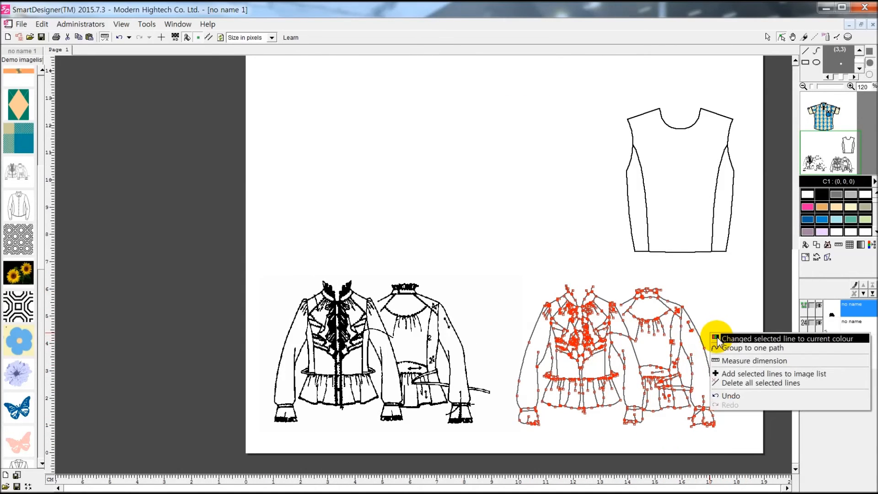
right_click(699, 333)
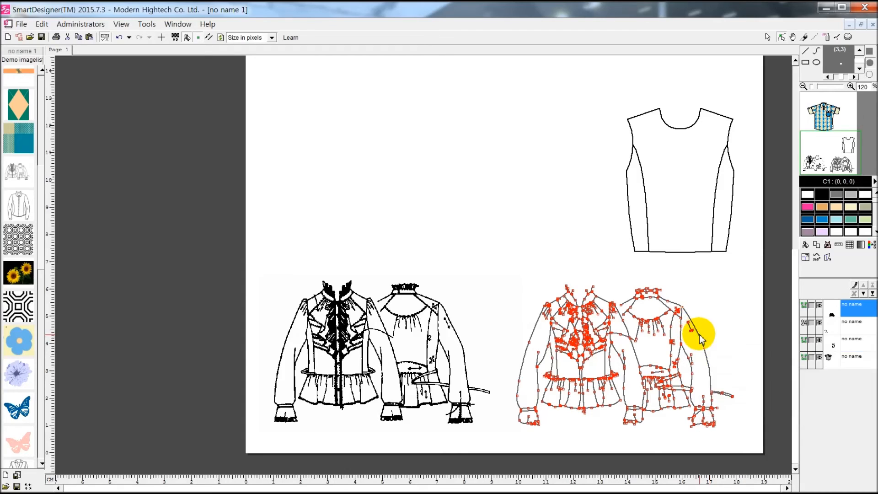
click(722, 396)
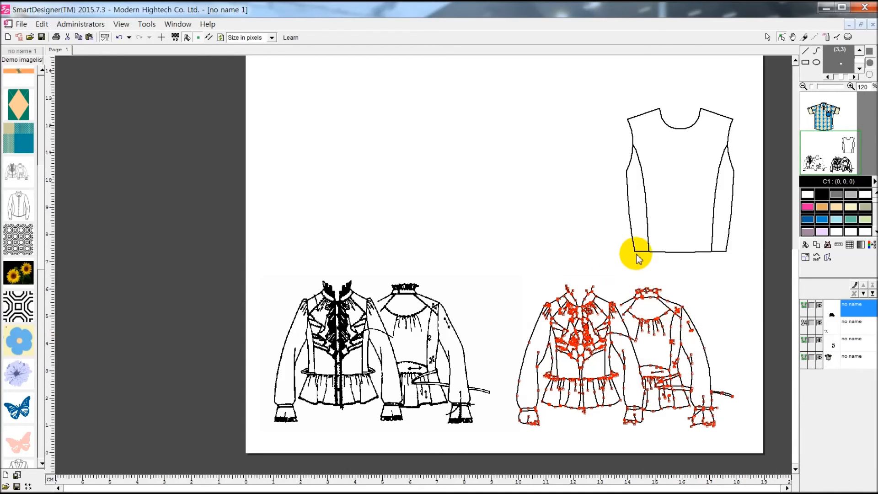
Set the pen width and pen height of the selected blouse lines to 0.40 mm, apply the style and finish editing.
drag(640, 235, 356, 176)
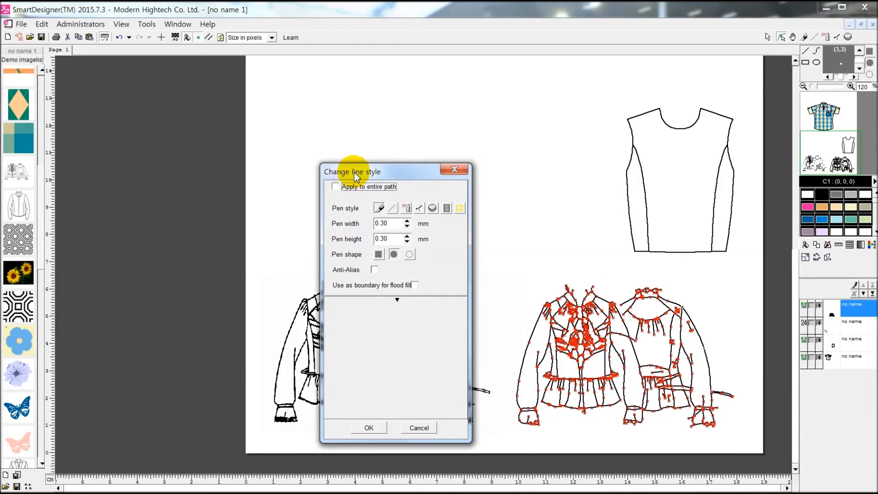
click(392, 209)
click(378, 208)
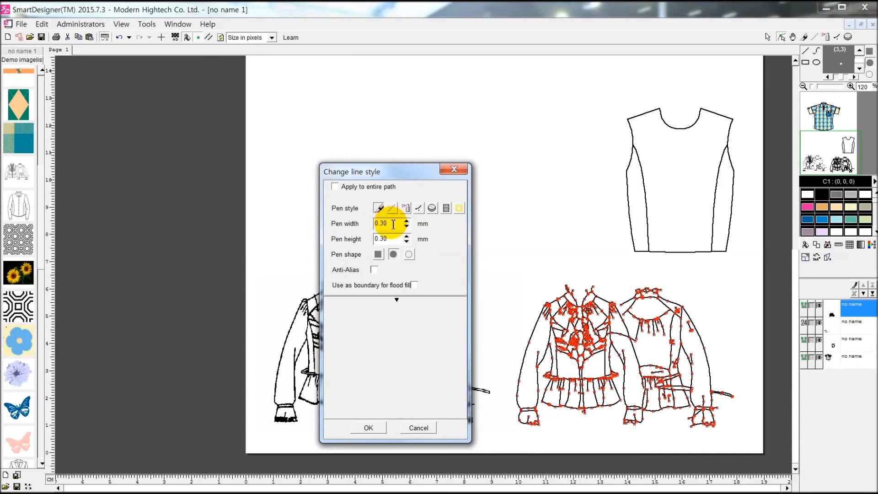
click(406, 228)
double_click(406, 220)
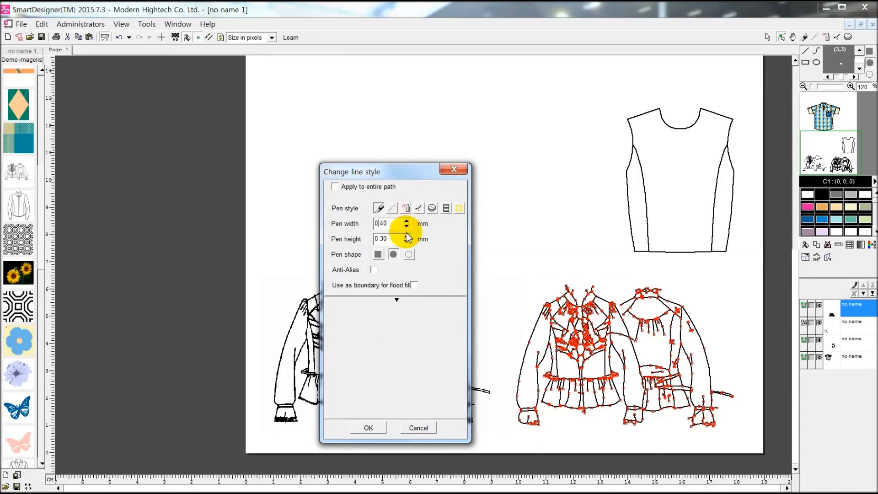
click(406, 236)
click(406, 242)
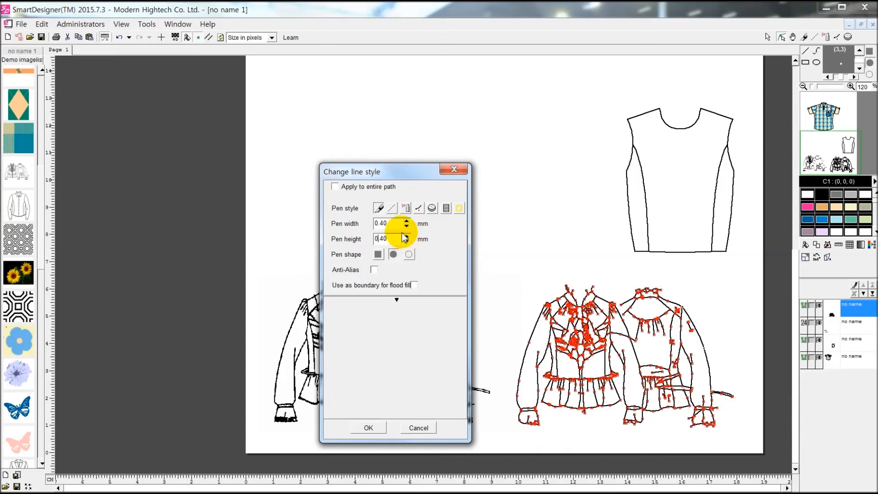
click(368, 428)
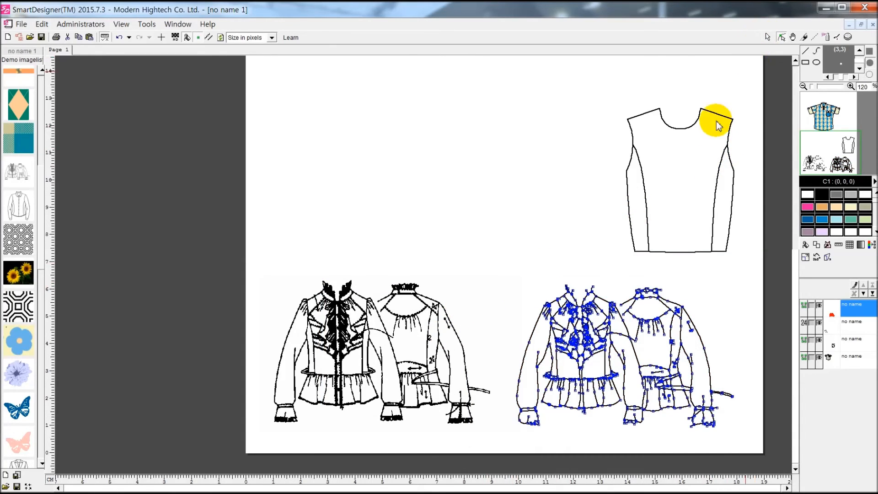
scroll(427, 161, up, 2)
scroll(321, 155, down, 2)
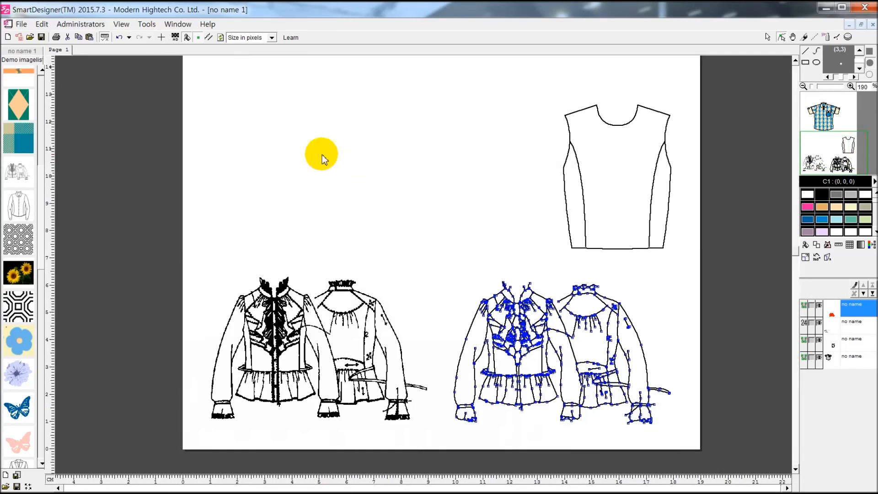
click(768, 37)
click(605, 329)
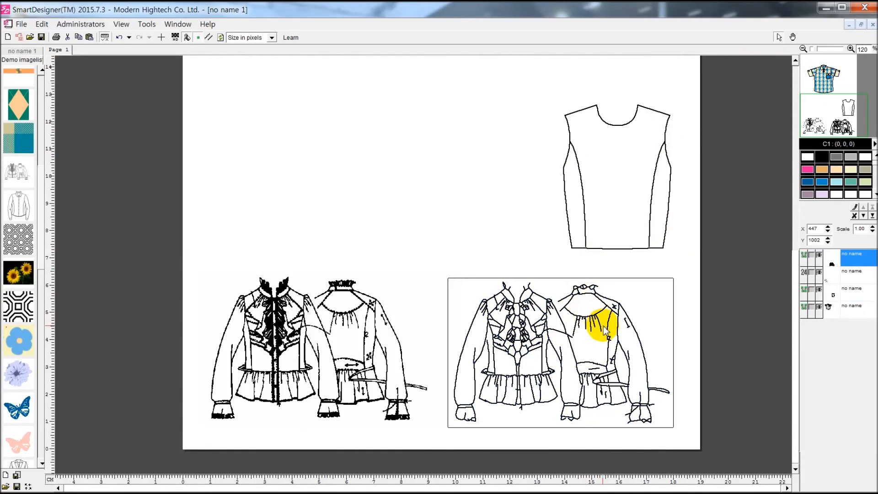
double_click(605, 329)
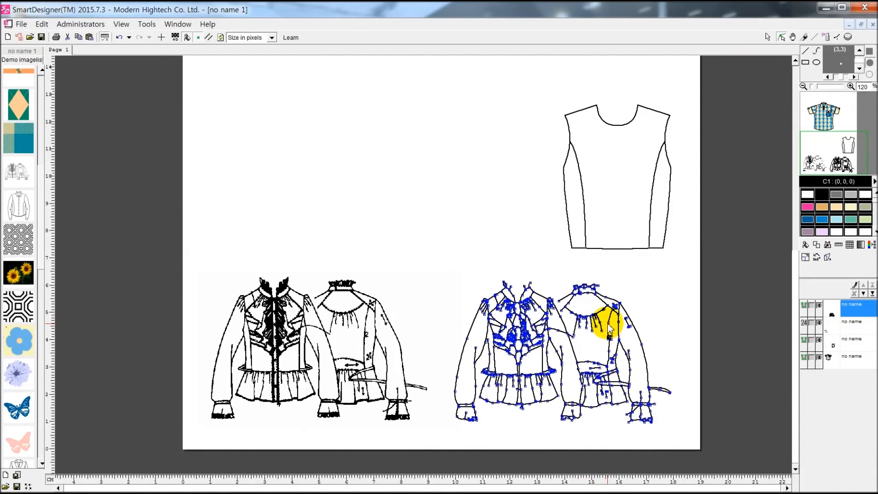
drag(611, 326, 659, 341)
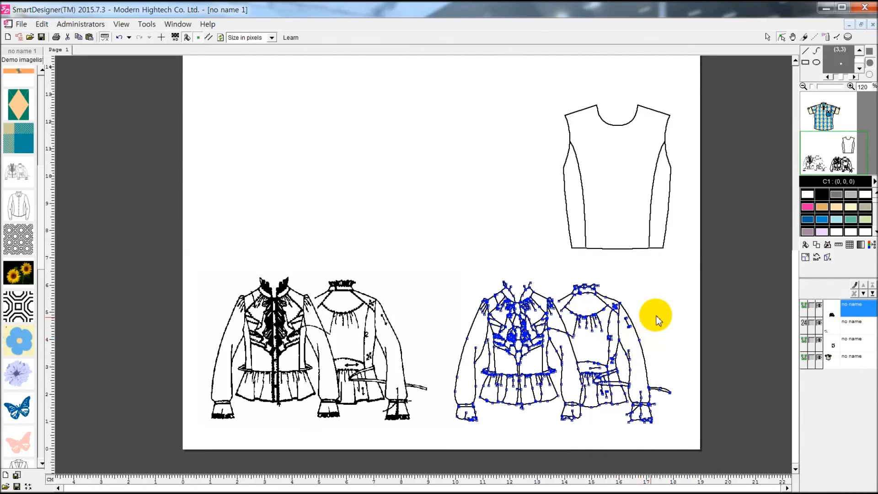
click(768, 39)
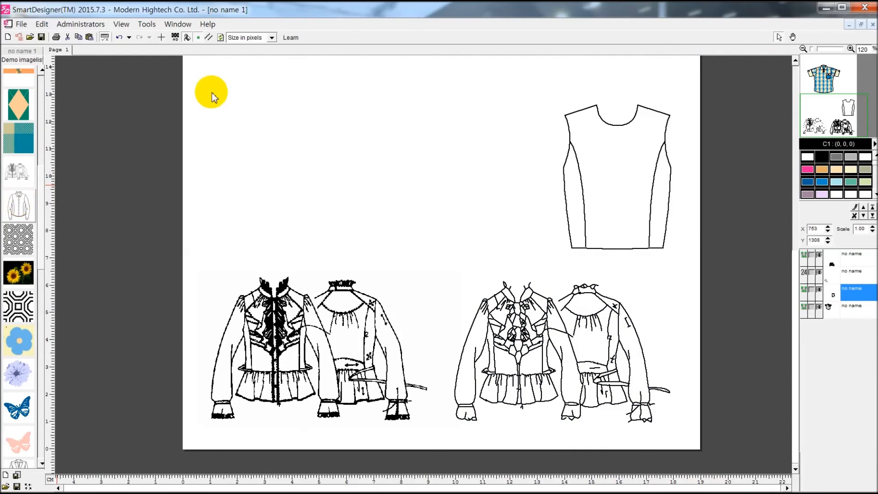
Add a new table to the empty area of the page between the checked shirt and the blouse sketches.
scroll(392, 261, up, 4)
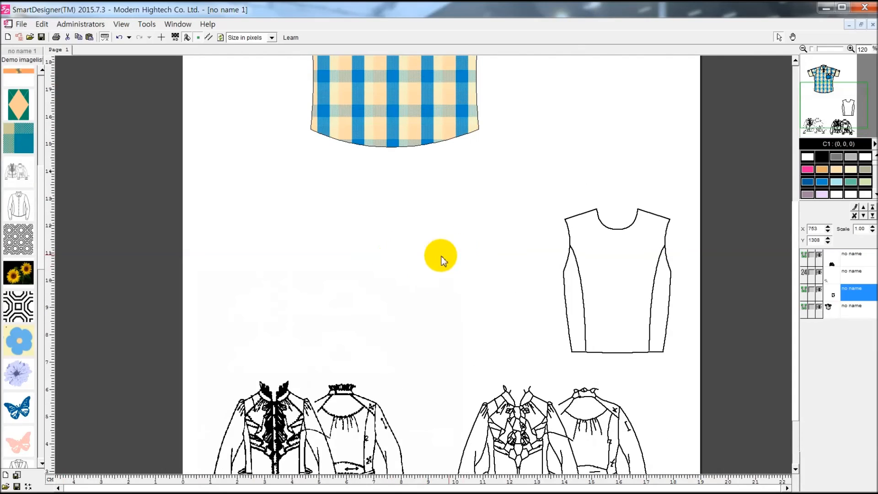
right_click(322, 194)
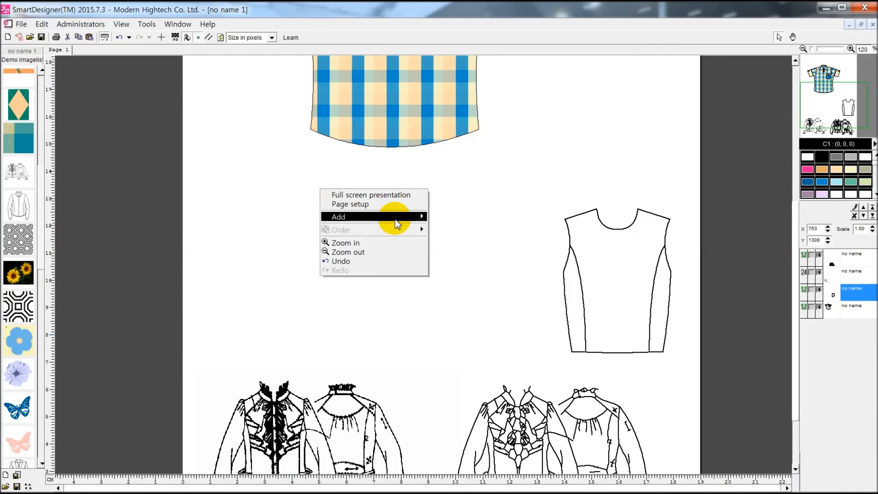
mouse_move(399, 223)
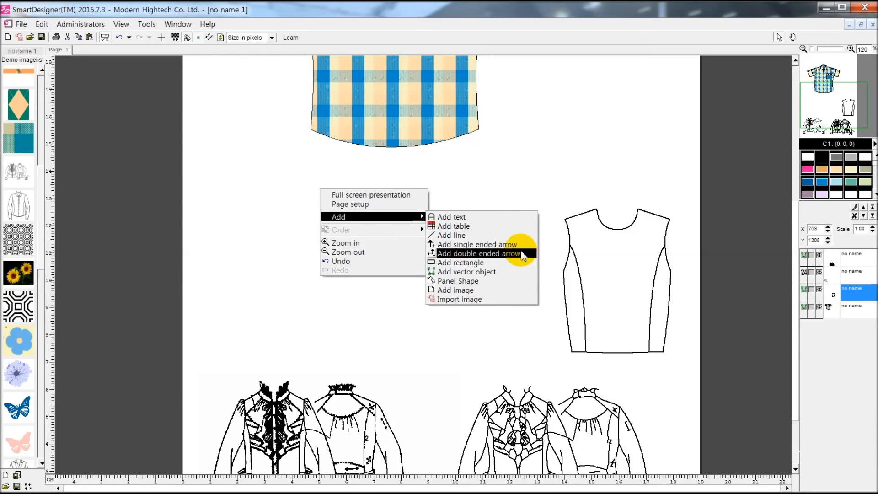
click(503, 224)
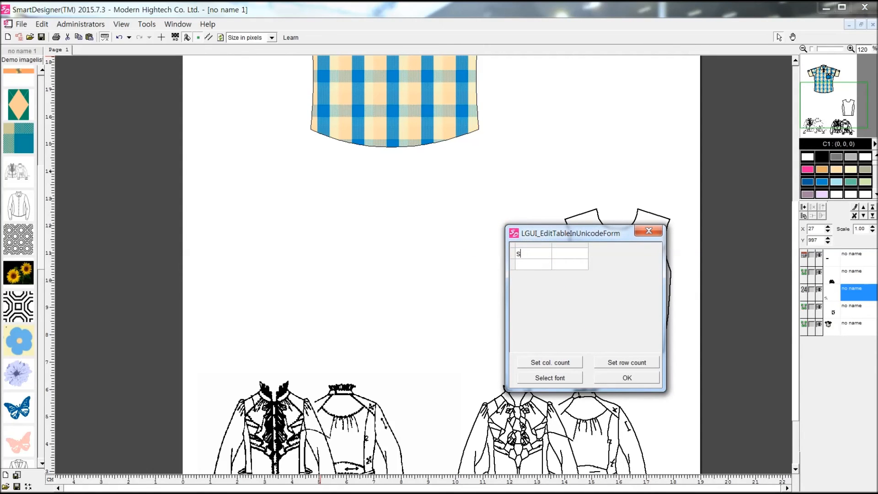
Fill the table with size in the first cell and 5 and 6 down the second column, and finish the entry.
click(567, 256)
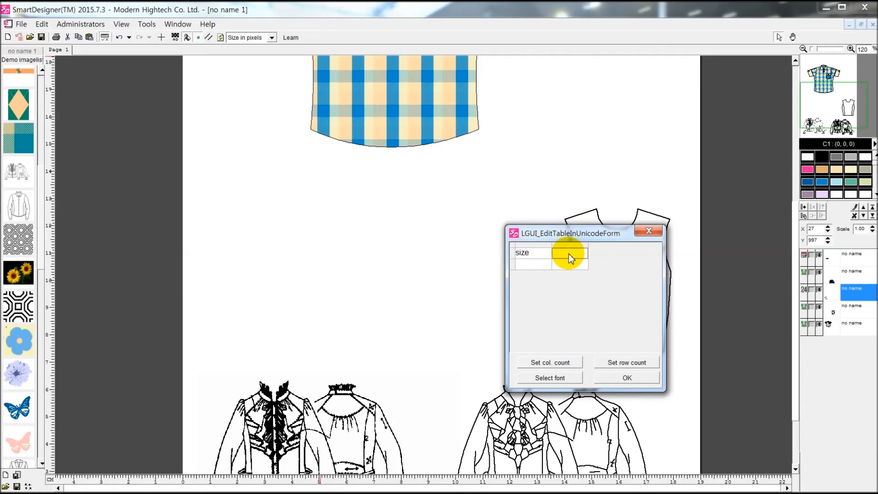
text(5)
click(570, 261)
text(5)
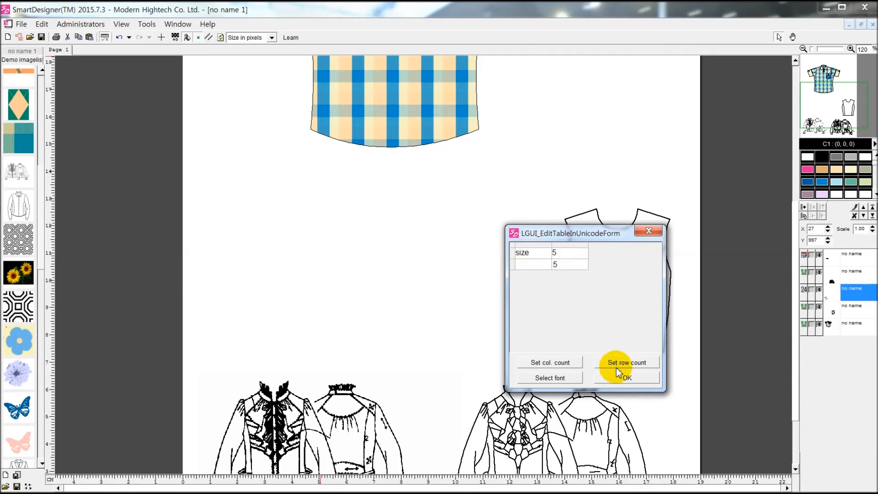
key(BackSpace)
text(6)
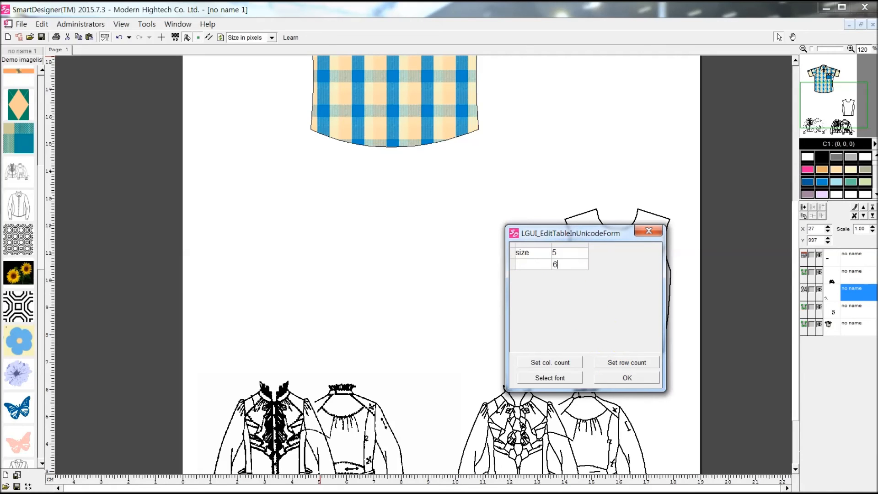
click(621, 380)
Reopen the size table for editing and change its font to Arno Pro SmText.
click(337, 202)
right_click(341, 207)
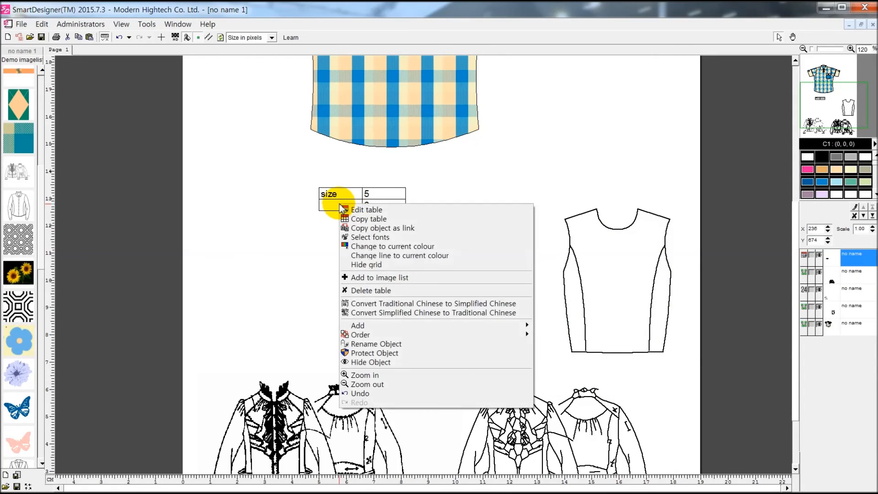
click(354, 210)
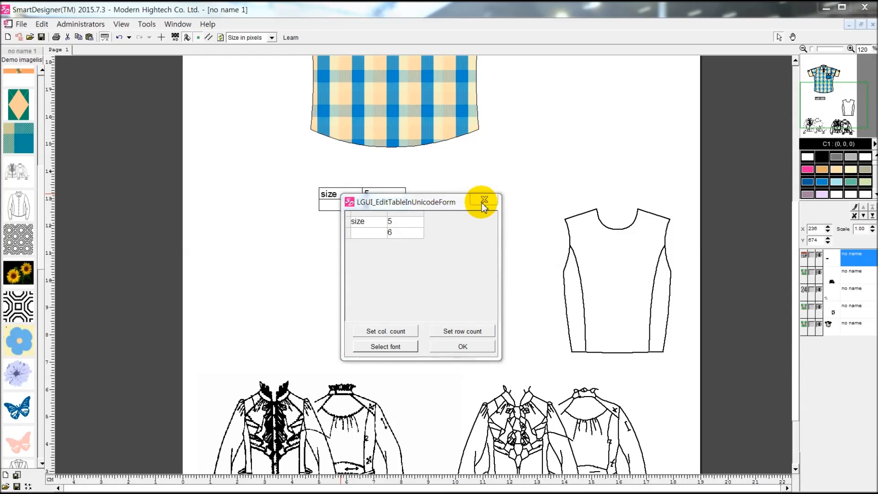
click(363, 191)
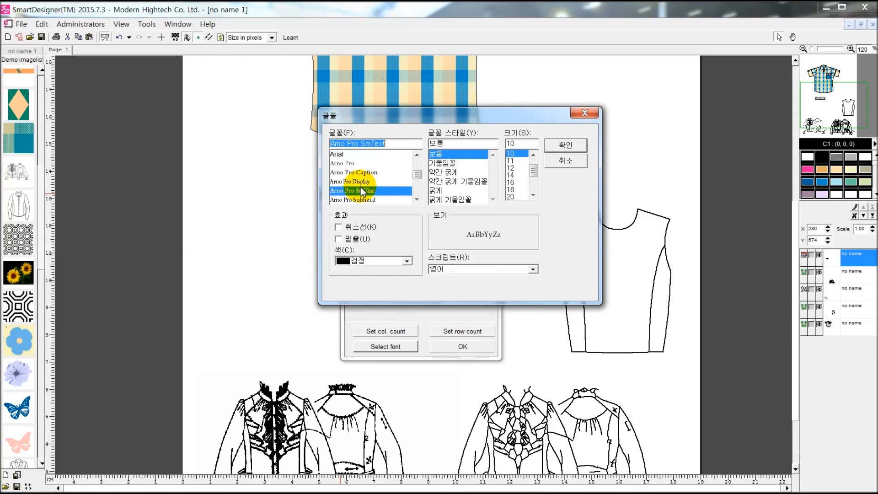
click(566, 144)
click(461, 347)
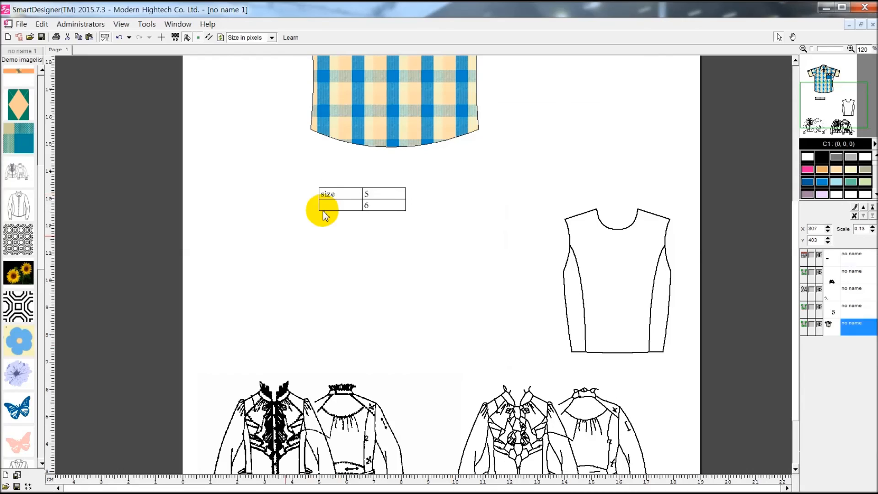
Enlarge the size table to more than twice its size and position it between the checked shirt and the blouse sketches.
drag(388, 206, 457, 259)
click(443, 256)
drag(482, 268, 586, 378)
drag(525, 258, 419, 218)
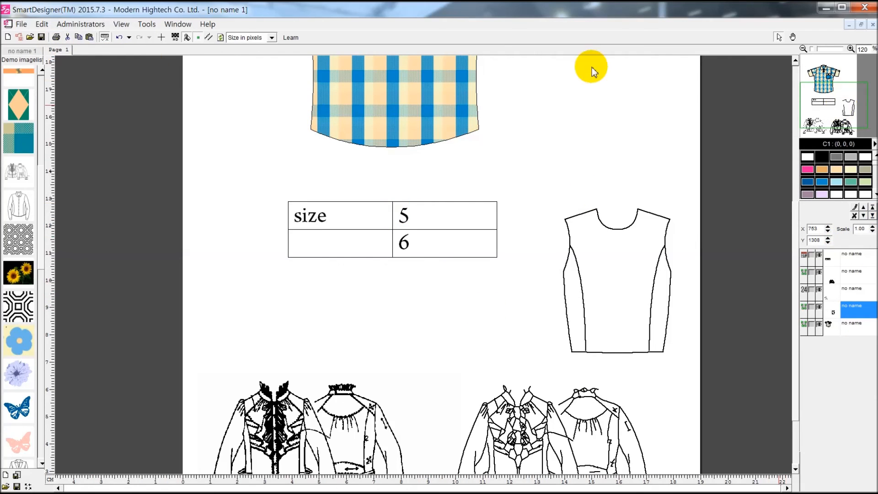
Open the worksheet-coat file from the 해외 데모자료 folder on the desktop.
click(32, 38)
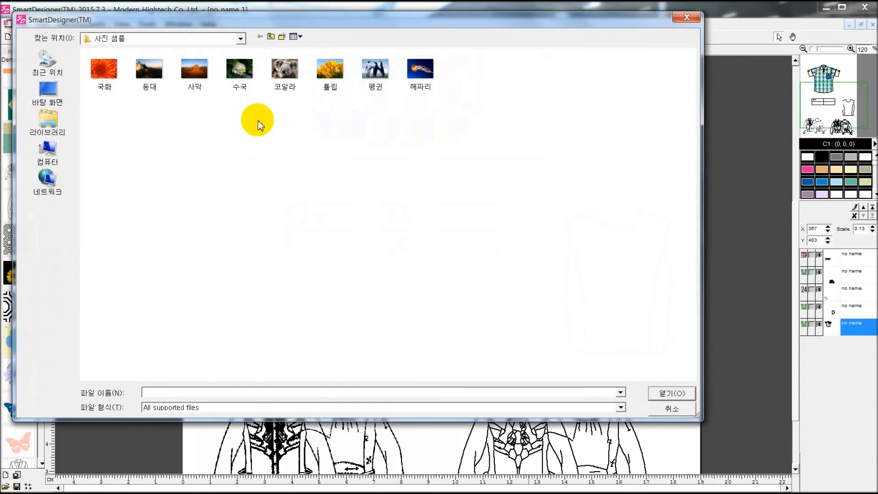
click(54, 99)
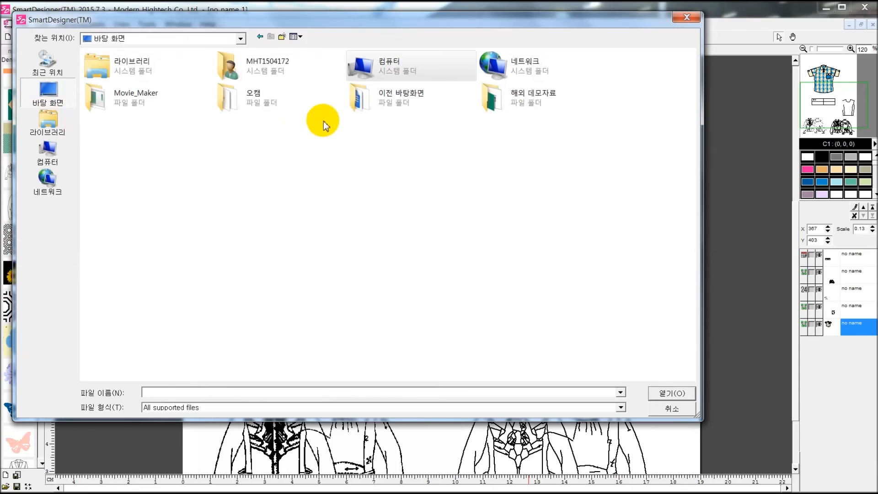
double_click(501, 103)
click(140, 126)
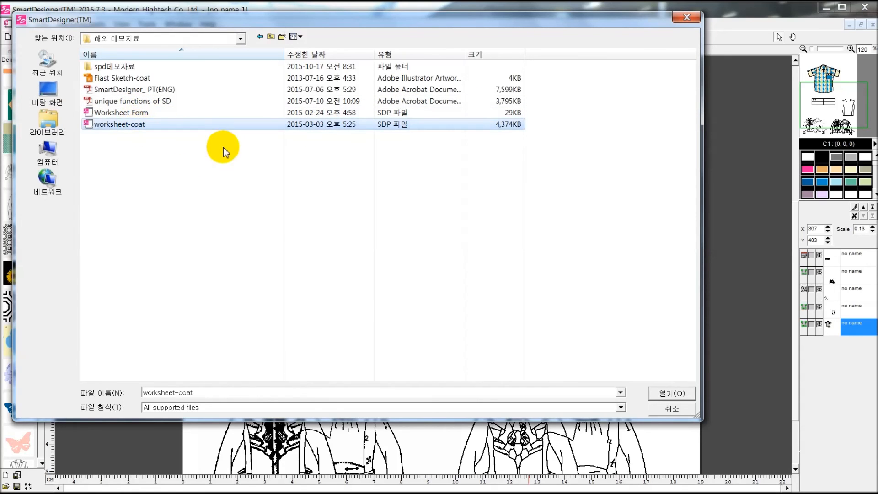
click(659, 392)
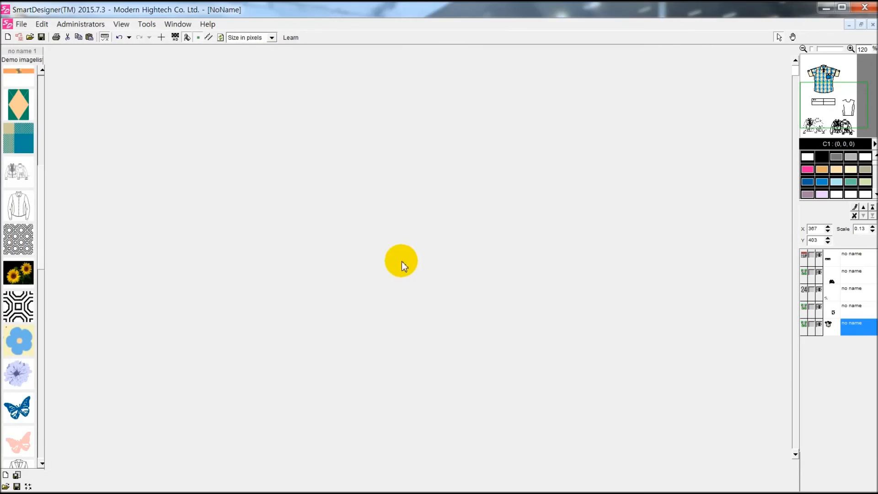